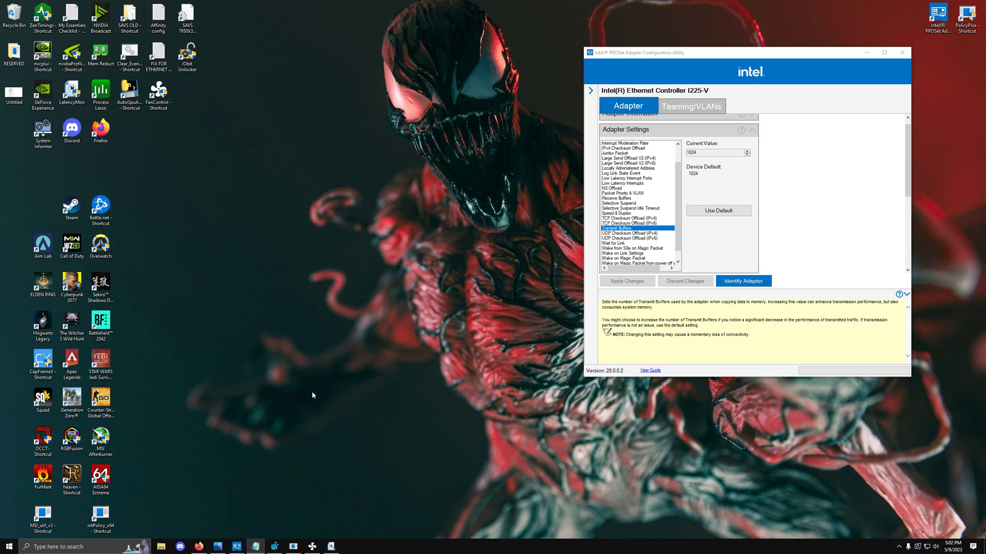
Step: Select FastSendDatagramThreshold (0x00064000 / 409600) in the AFD Parameters key of Registry Editor
{"action": "left_click", "coordinate": [275, 547]}
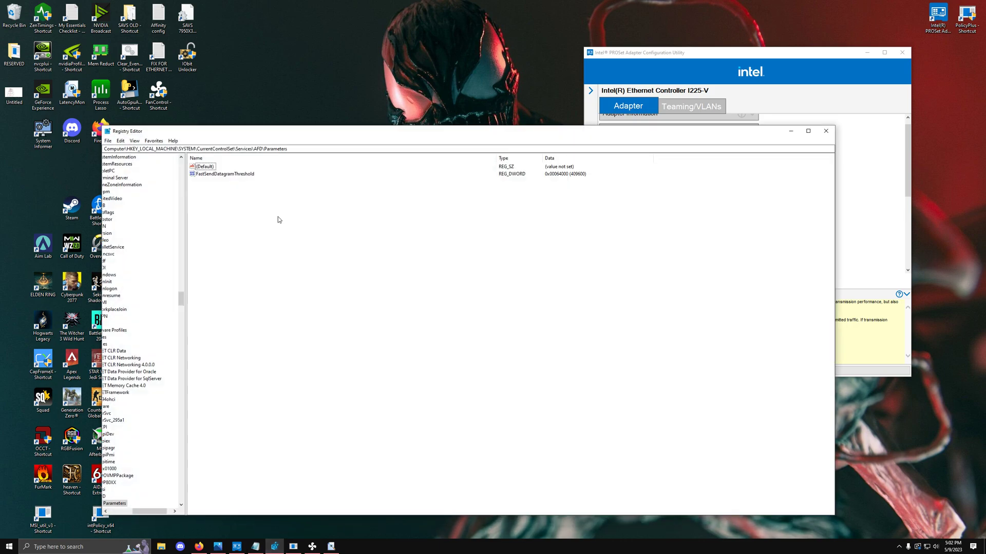
{"action": "left_click", "coordinate": [229, 175]}
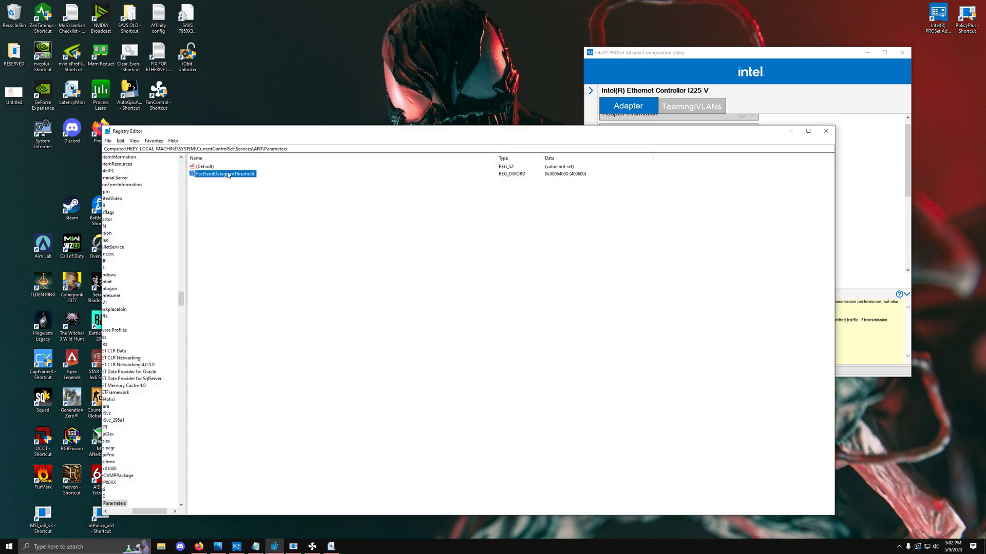
{"action": "left_click", "coordinate": [229, 175]}
{"action": "left_click", "coordinate": [213, 176]}
Step: Go to HKLM\SYSTEM\CurrentControlSet\Services\Tcpip\Parameters and select MaxNumRssCpus, which is 4
{"action": "key", "text": "alt+Tab"}
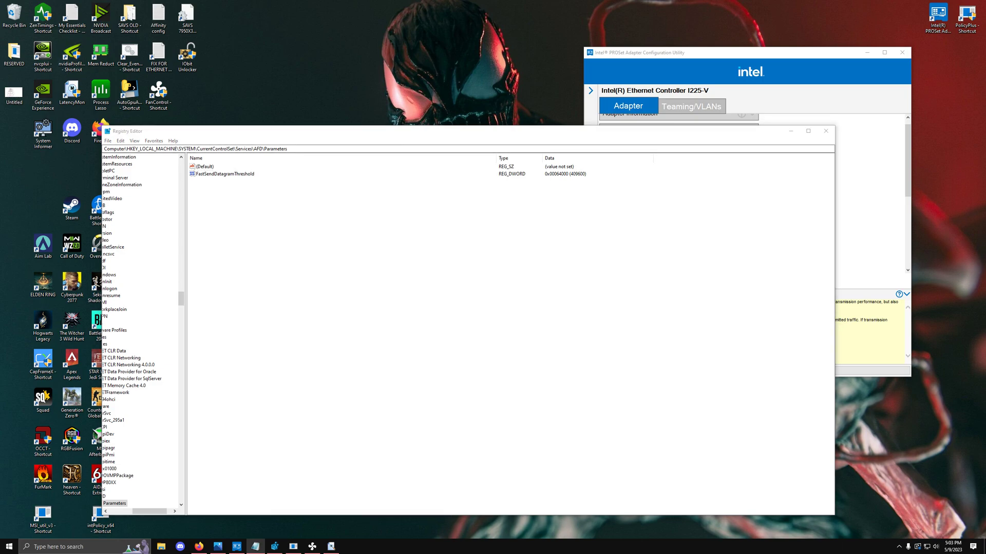
{"action": "key", "text": "alt+Tab"}
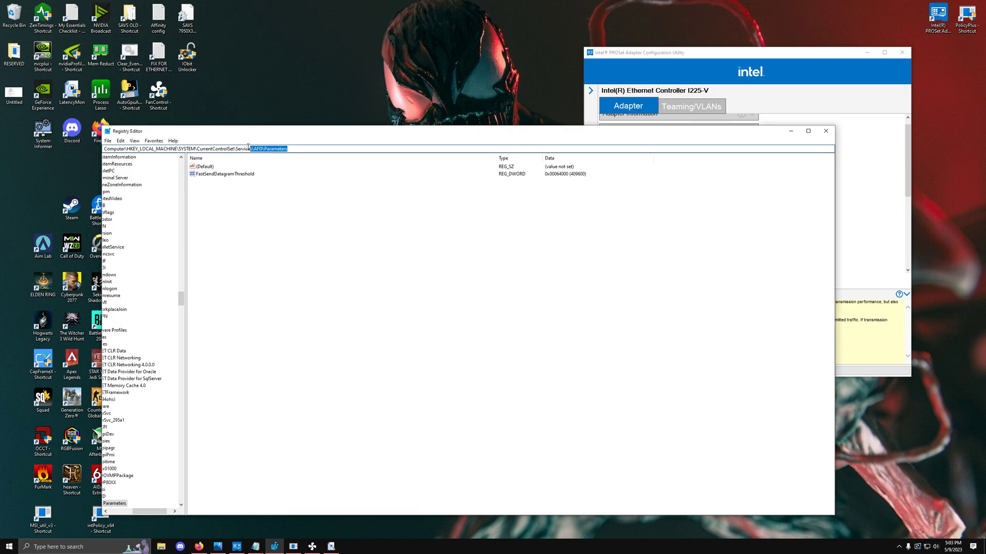
{"action": "type", "text": "HKEY_LOCAL_MACHINE\\SYSTEM\\CurrentControlSet\\Services\\Tcpip\\Parameters"}
{"action": "key", "text": "Return"}
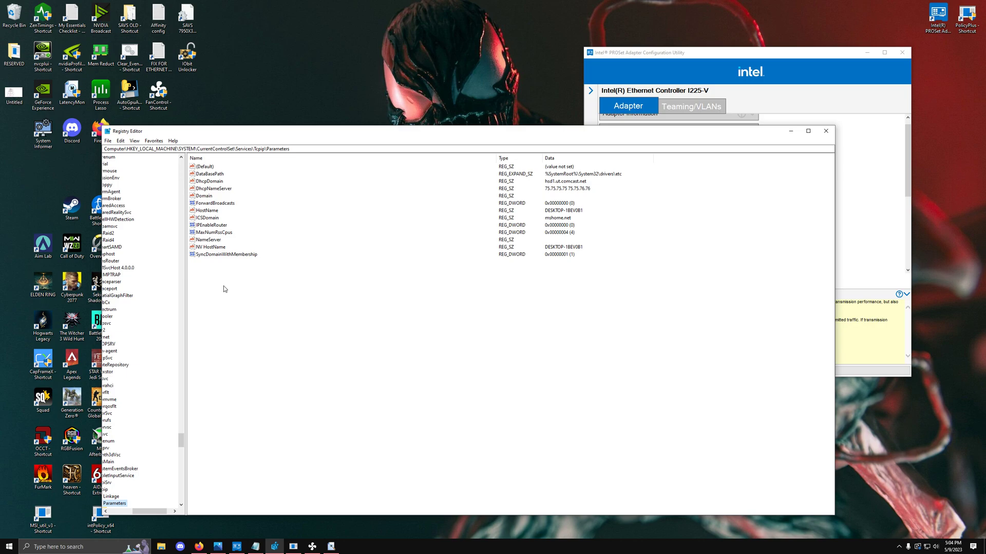
{"action": "left_click", "coordinate": [213, 233]}
{"action": "key", "text": "alt+Tab"}
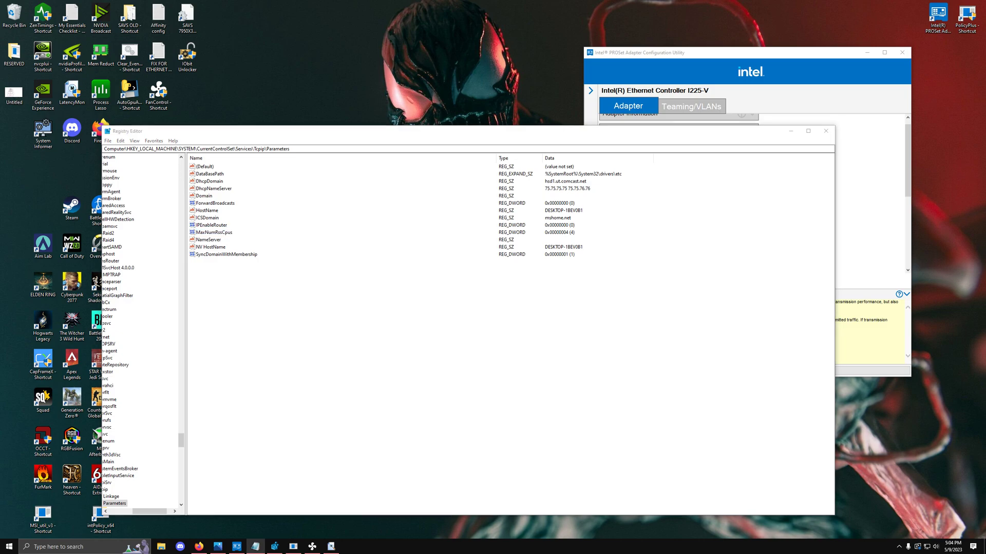
Step: Launch Command Prompt as administrator
{"action": "key", "text": "super"}
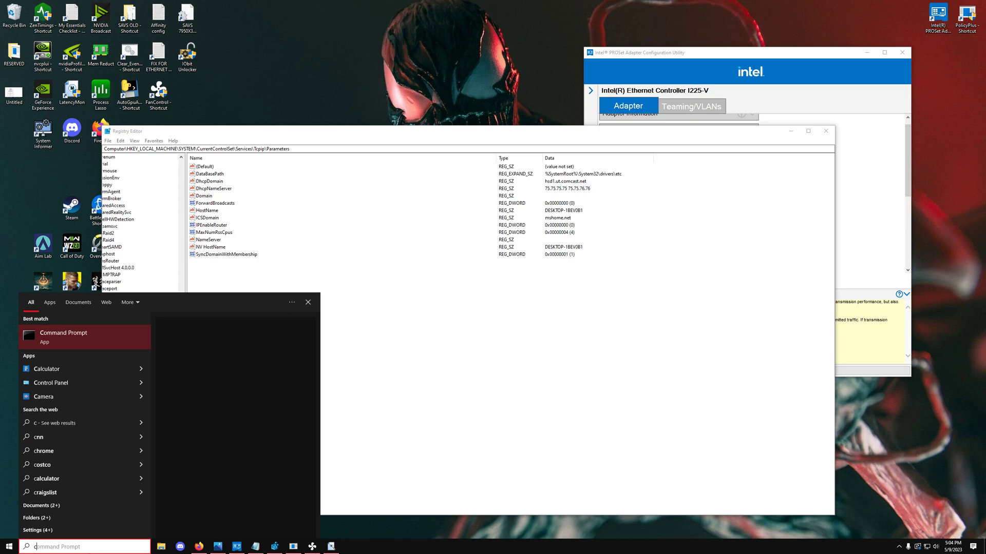
{"action": "type", "text": "c"}
{"action": "right_click", "coordinate": [85, 331]}
{"action": "left_click", "coordinate": [113, 335]}
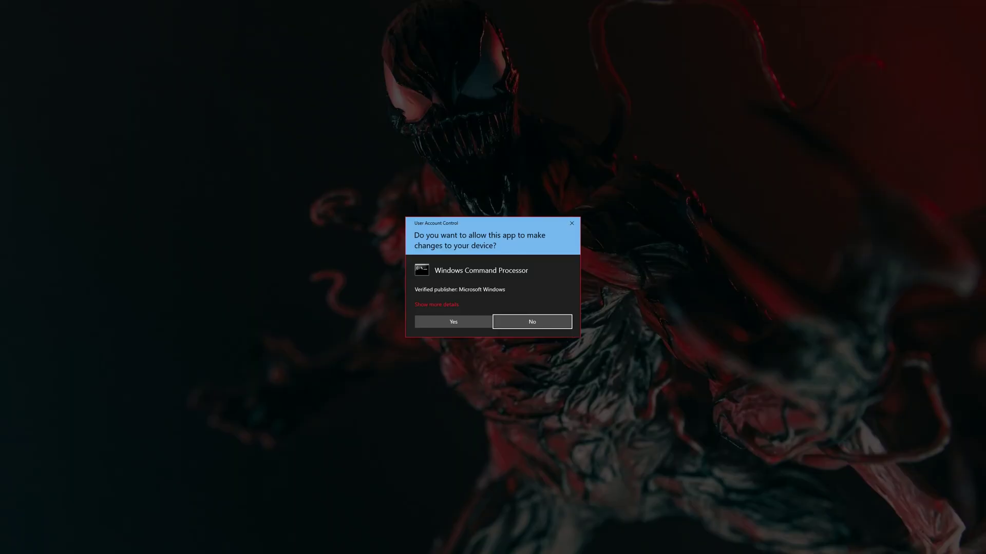
{"action": "left_click", "coordinate": [468, 327]}
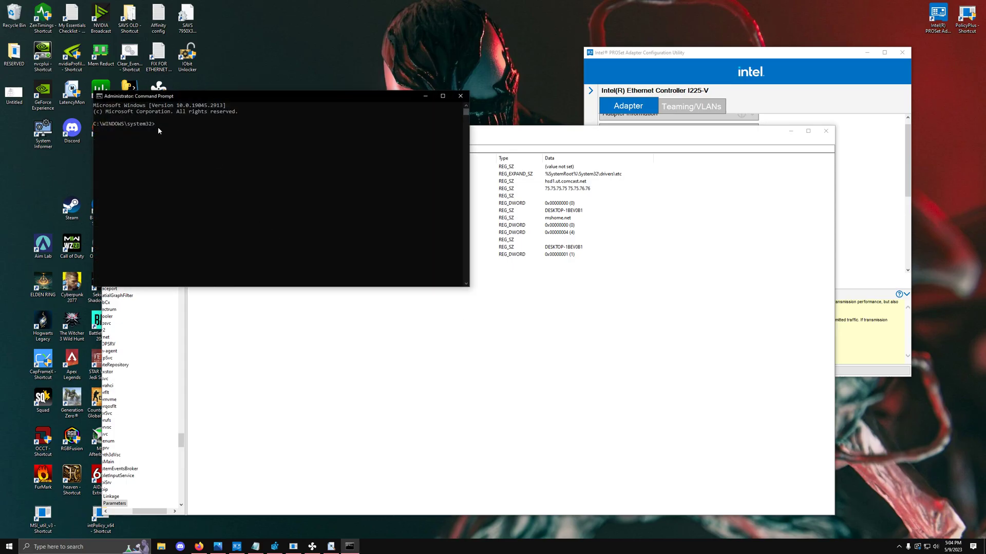
Step: Run 'netsh int tcp set global rss = enabled' and return to Registry Editor
{"action": "left_click", "coordinate": [156, 124]}
{"action": "type", "text": "netsh int tcp set global rss = enabled"}
{"action": "key", "text": "Return"}
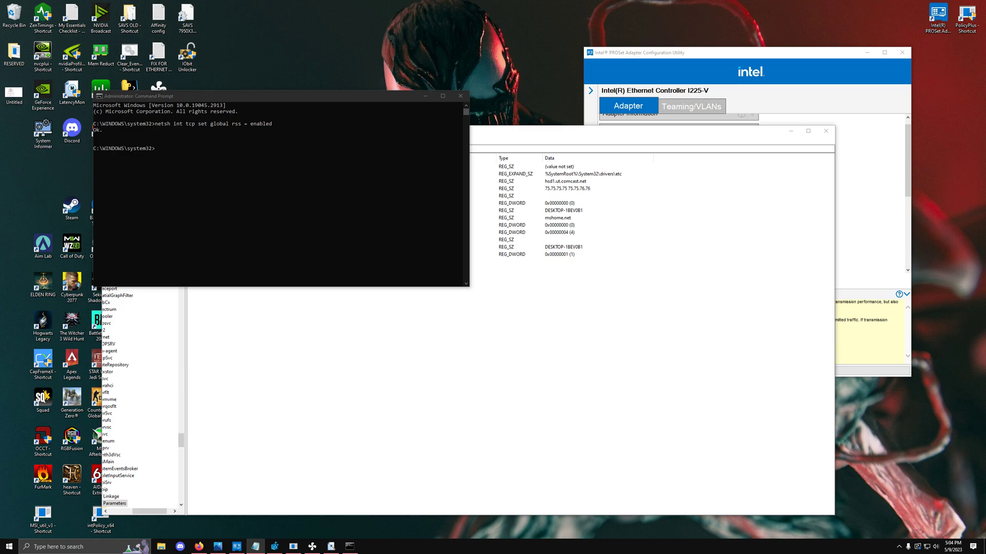
{"action": "left_click", "coordinate": [509, 137]}
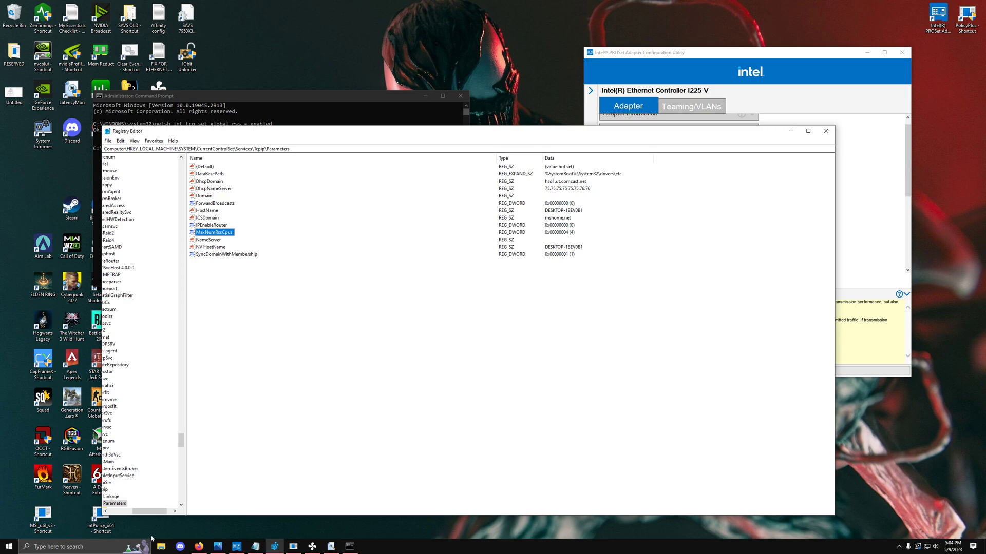
Step: Launch intPolicy_x64 and open Device Manager alongside it
{"action": "double_click", "coordinate": [114, 521]}
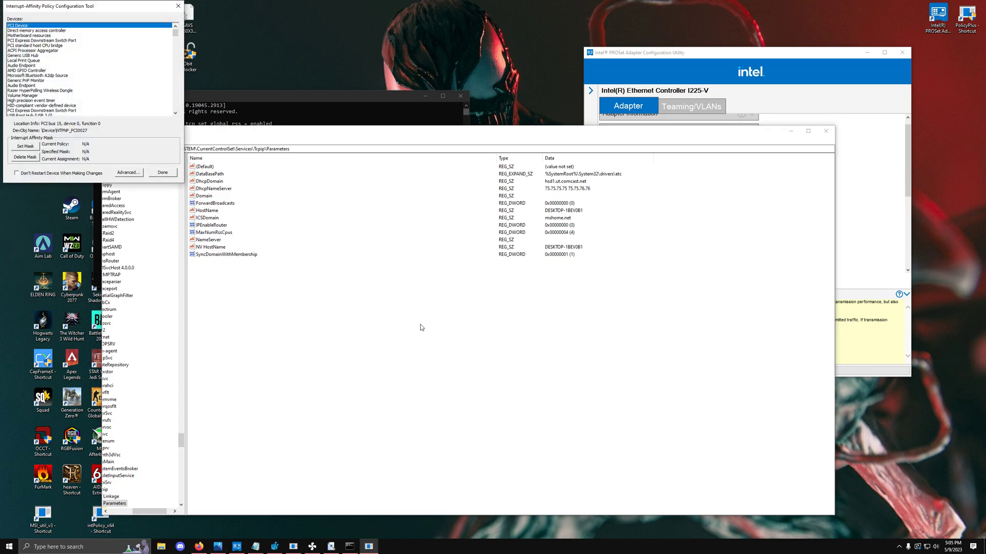
{"action": "left_click_drag", "start_coordinate": [117, 11], "coordinate": [217, 156]}
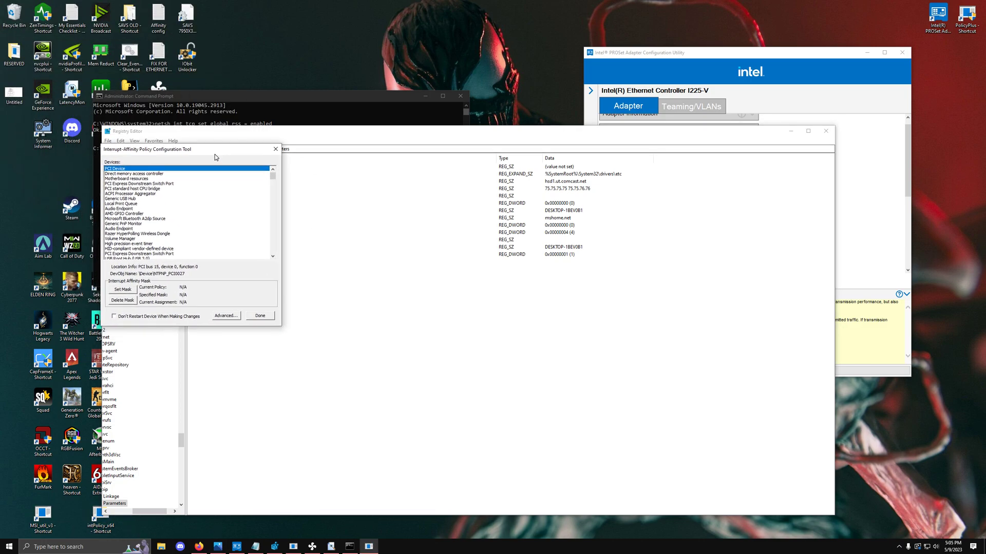
{"action": "right_click", "coordinate": [9, 546]}
{"action": "left_click", "coordinate": [30, 389]}
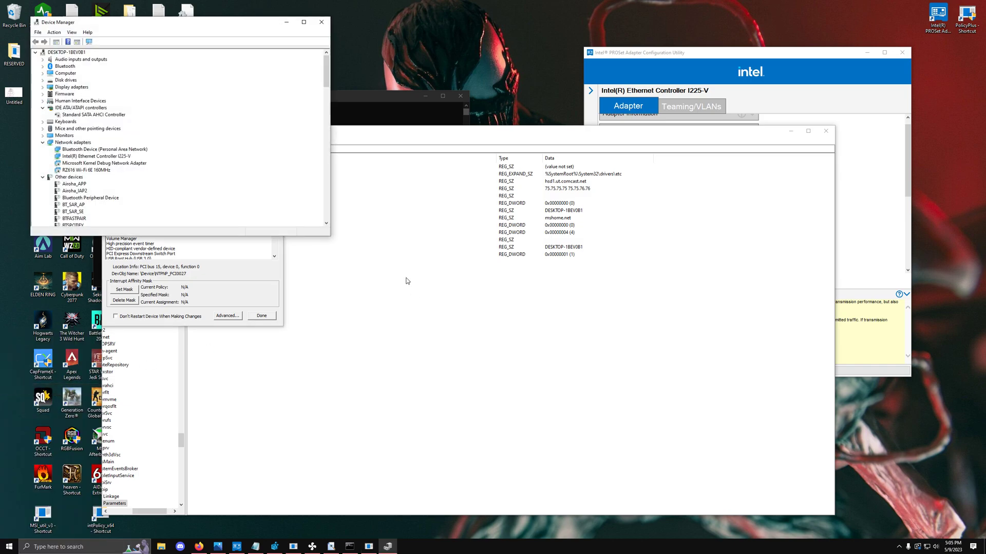
Step: Select Intel(R) Ethernet Controller I225-V in the affinity tool and dismiss the mask type error
{"action": "left_click", "coordinate": [83, 155]}
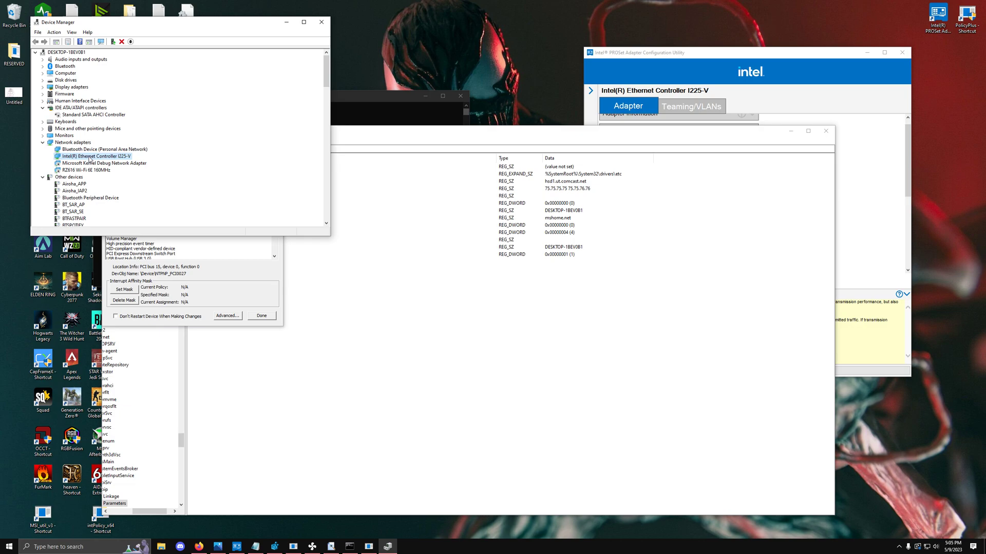
{"action": "left_click", "coordinate": [286, 22]}
{"action": "key", "text": "i"}
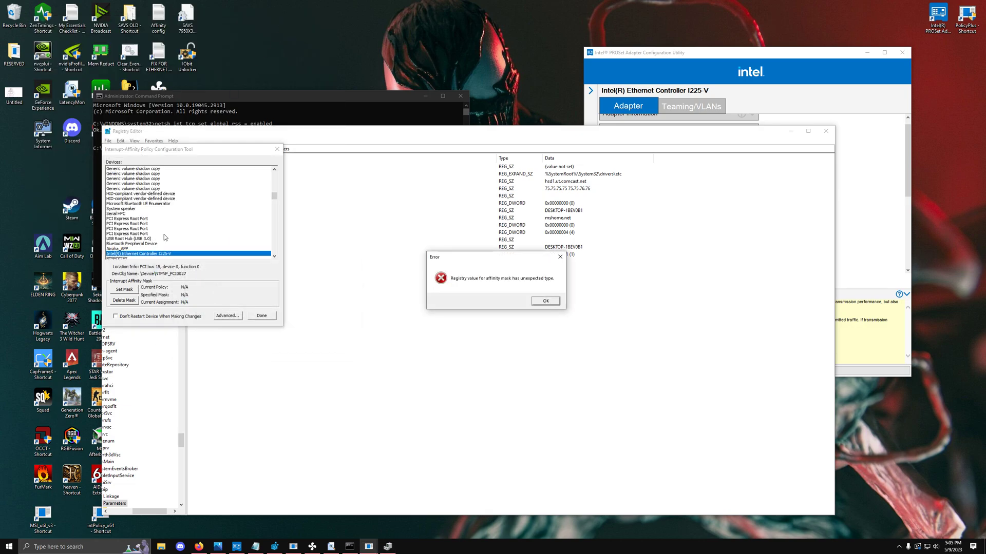
{"action": "left_click", "coordinate": [537, 302]}
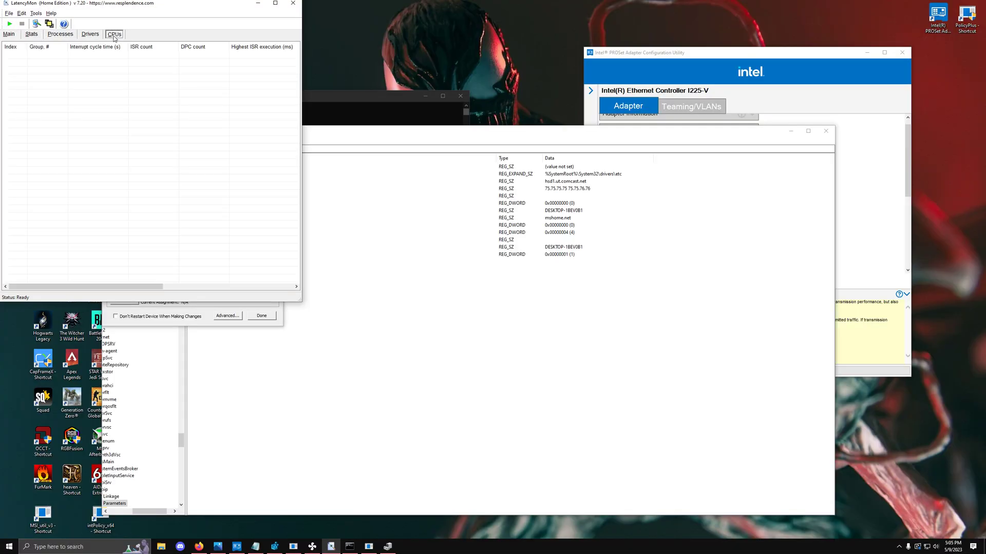
Step: Maximize LatencyMon to view every CPU column, then minimize it and return to Registry Editor
{"action": "left_click", "coordinate": [276, 4]}
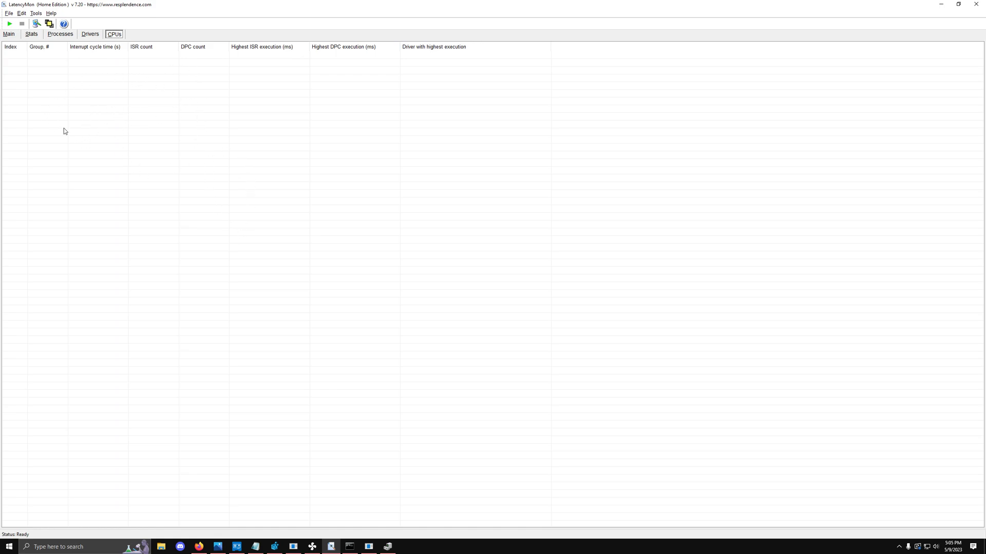
{"action": "left_click", "coordinate": [958, 4]}
{"action": "left_click_drag", "start_coordinate": [226, 9], "coordinate": [380, 108]}
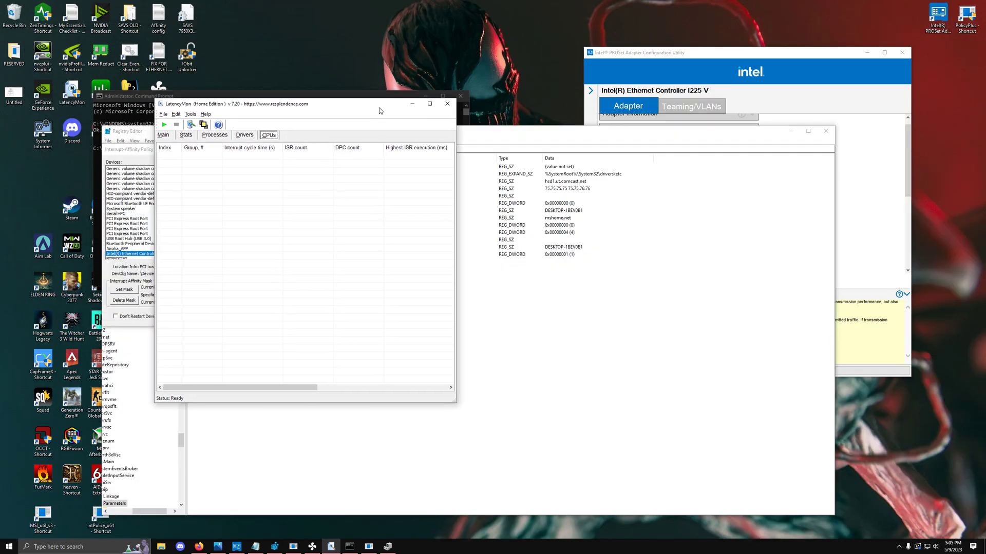
{"action": "left_click", "coordinate": [407, 106]}
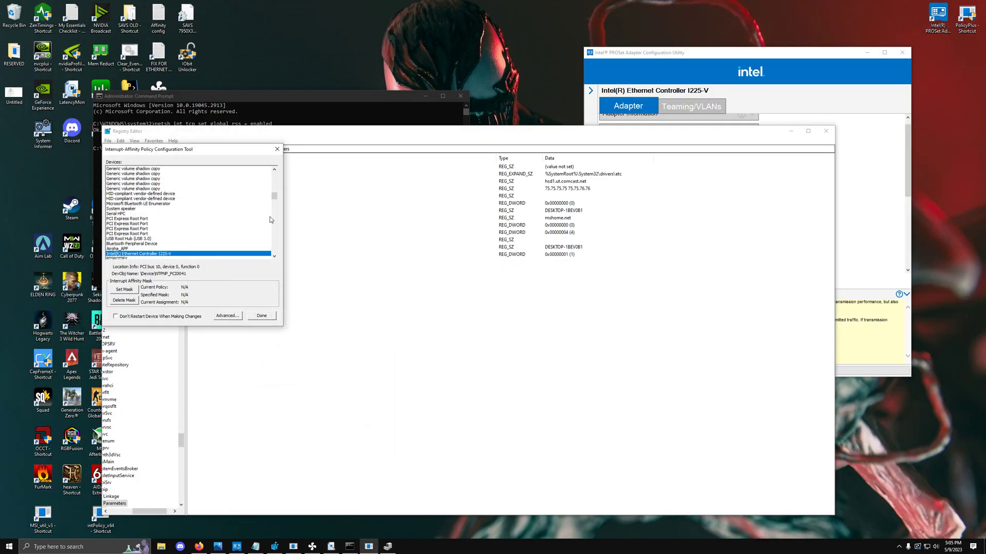
{"action": "left_click", "coordinate": [331, 144]}
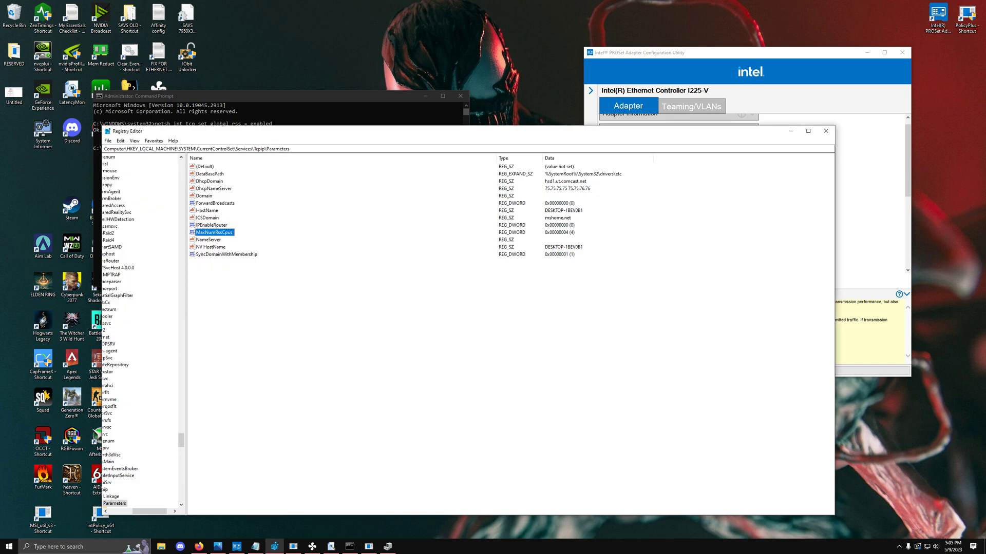
Step: Navigate Registry Editor to the HKLM\...\Services\NDIS\Parameters key
{"action": "left_click", "coordinate": [310, 150]}
{"action": "key", "text": "Delete"}
{"action": "key", "text": "alt+Tab"}
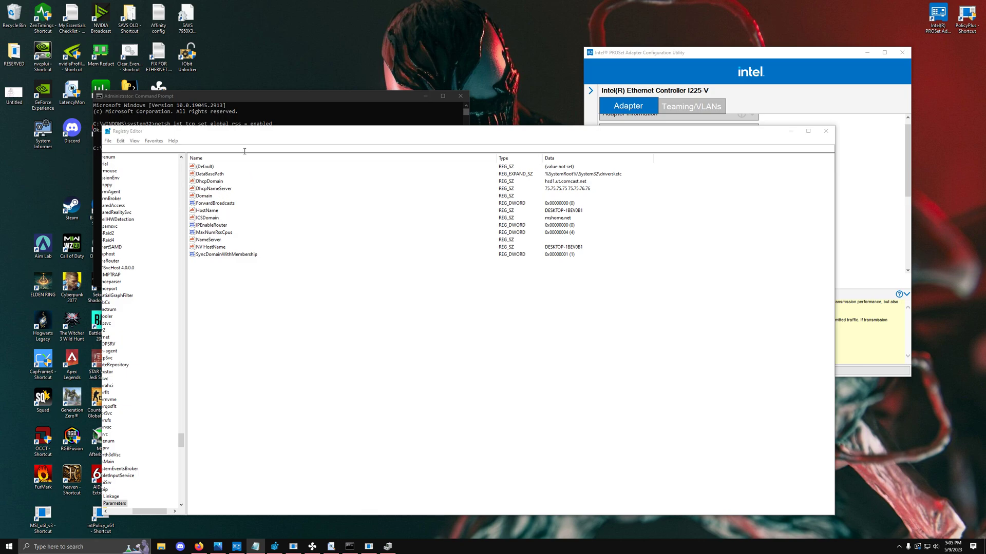
{"action": "key", "text": "alt+Tab"}
{"action": "type", "text": "HKEY_LOCAL_MACHINE\\SYSTEM\\CurrentControlSet\\Services\\Ndis\\Parameters"}
{"action": "key", "text": "Return"}
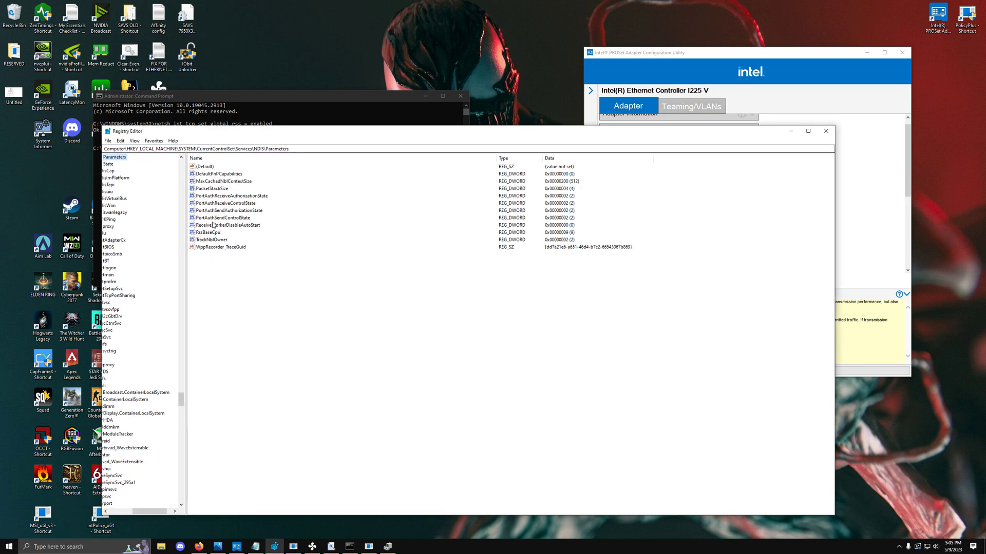
Step: Open RssBaseCpu for editing and close it unchanged at 9
{"action": "left_click", "coordinate": [205, 233]}
{"action": "right_click", "coordinate": [205, 233]}
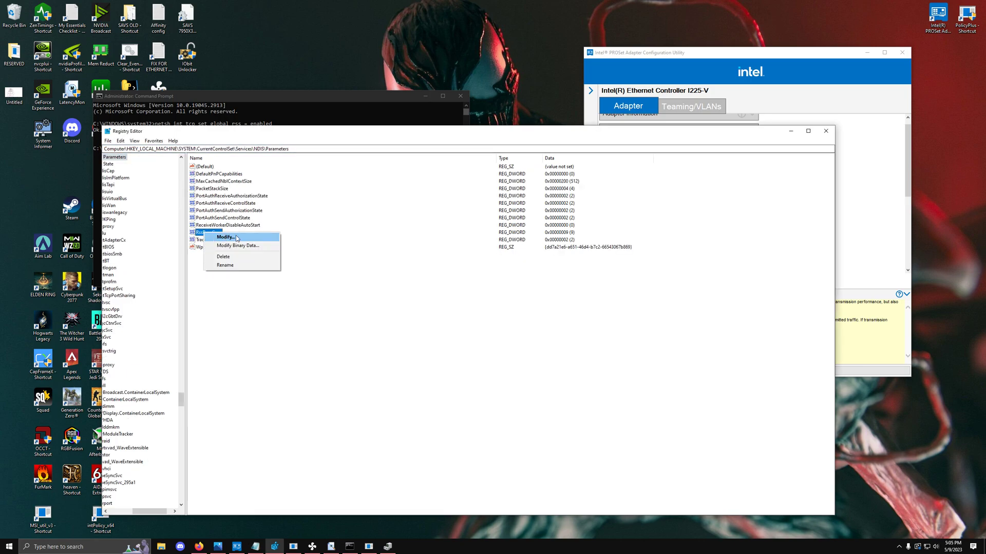
{"action": "left_click", "coordinate": [233, 238]}
{"action": "double_click", "coordinate": [149, 186]}
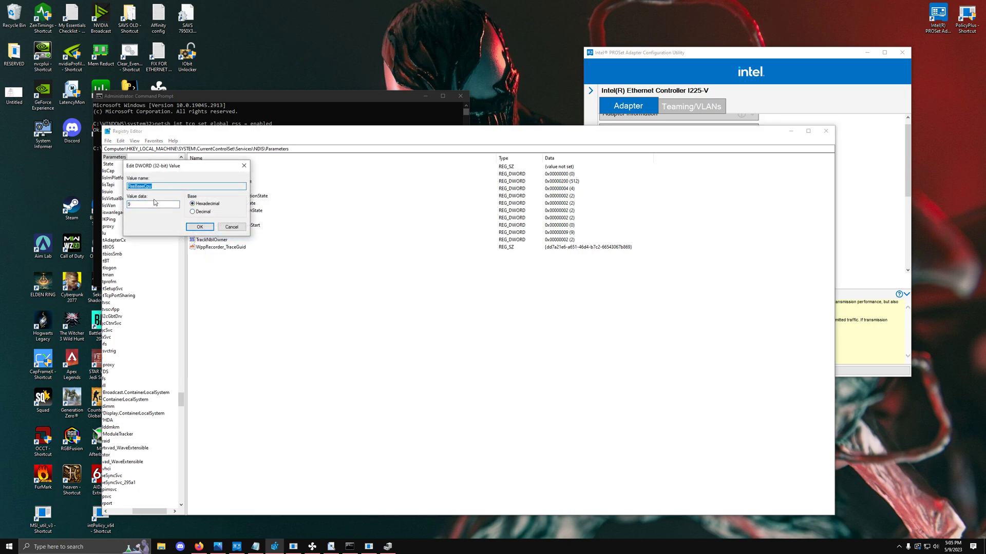
{"action": "left_click", "coordinate": [244, 166]}
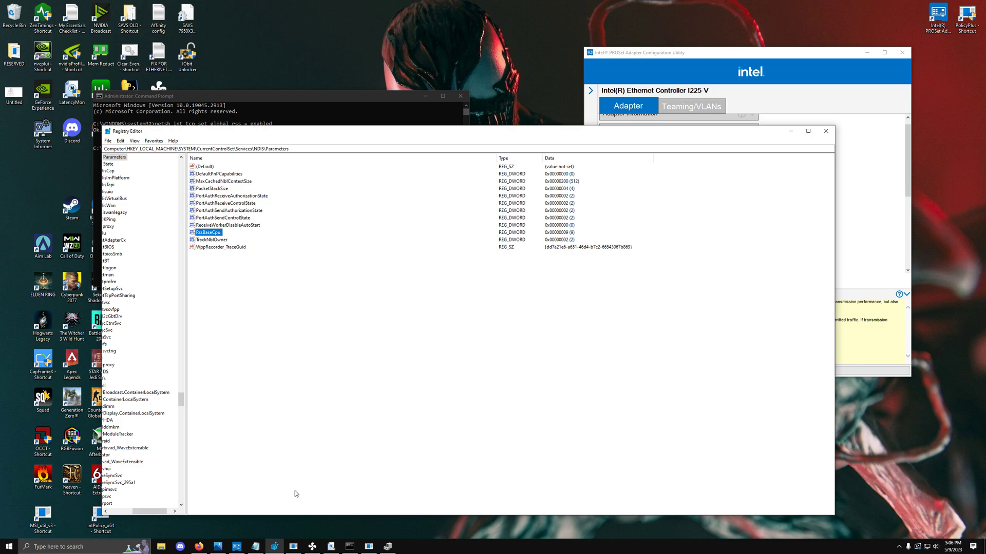
Step: Run a roughly 20-second LatencyMon capture on the CPUs tab with the window widened, then stop it
{"action": "left_click", "coordinate": [331, 546]}
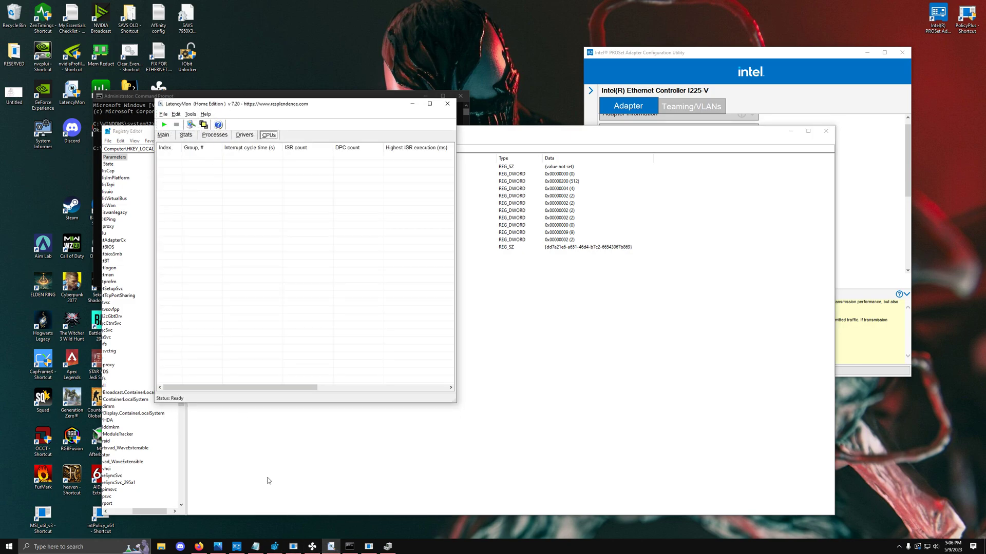
{"action": "left_click", "coordinate": [198, 546]}
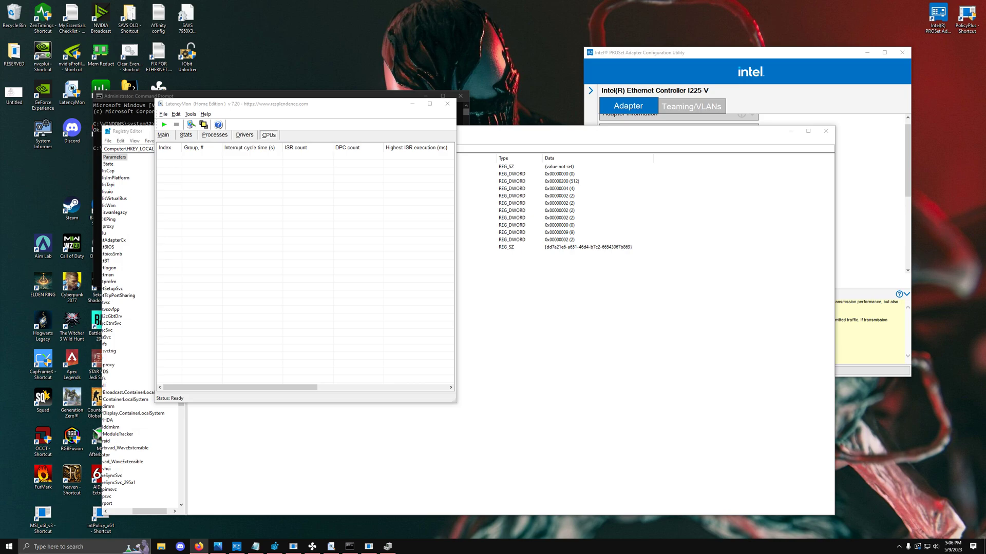
{"action": "left_click", "coordinate": [163, 124]}
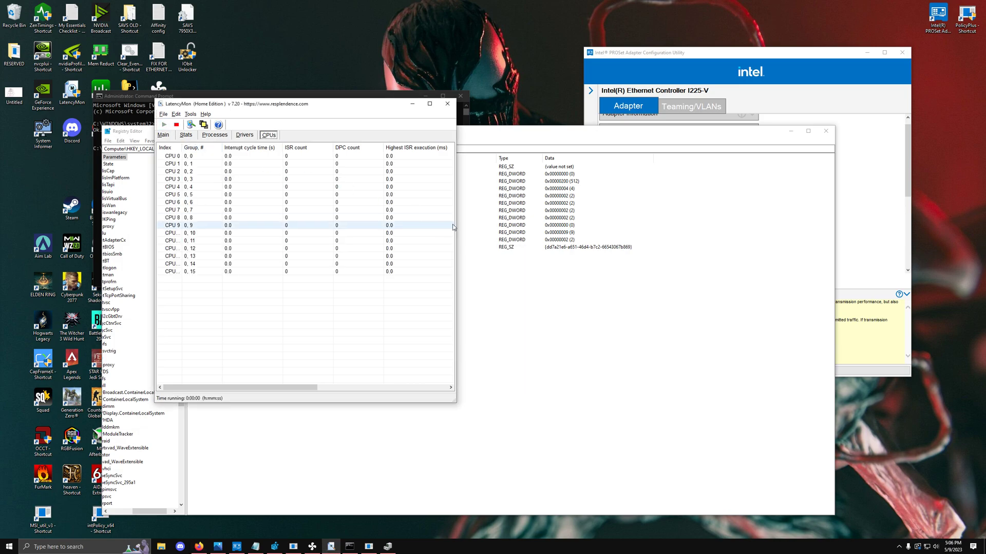
{"action": "left_click_drag", "start_coordinate": [457, 222], "coordinate": [716, 222]}
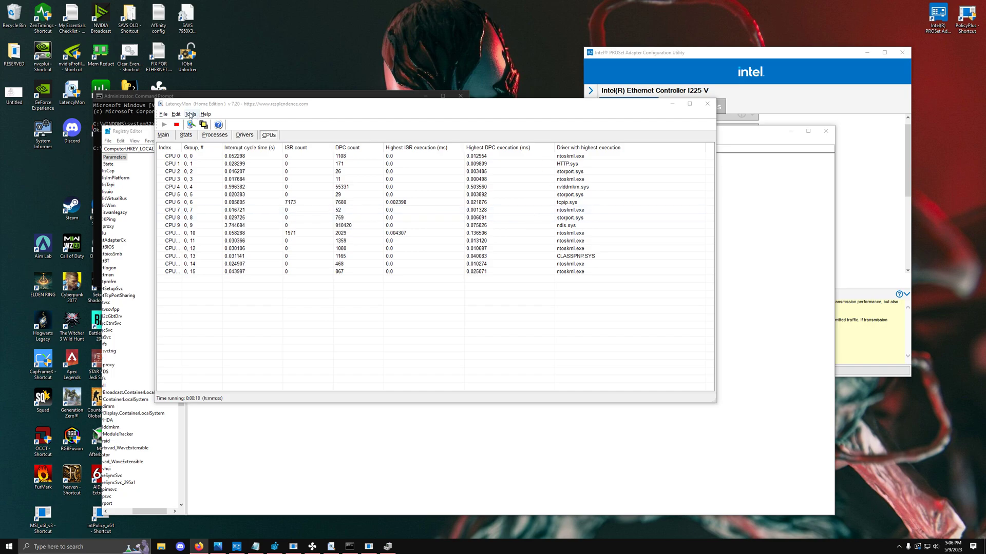
{"action": "left_click", "coordinate": [177, 125]}
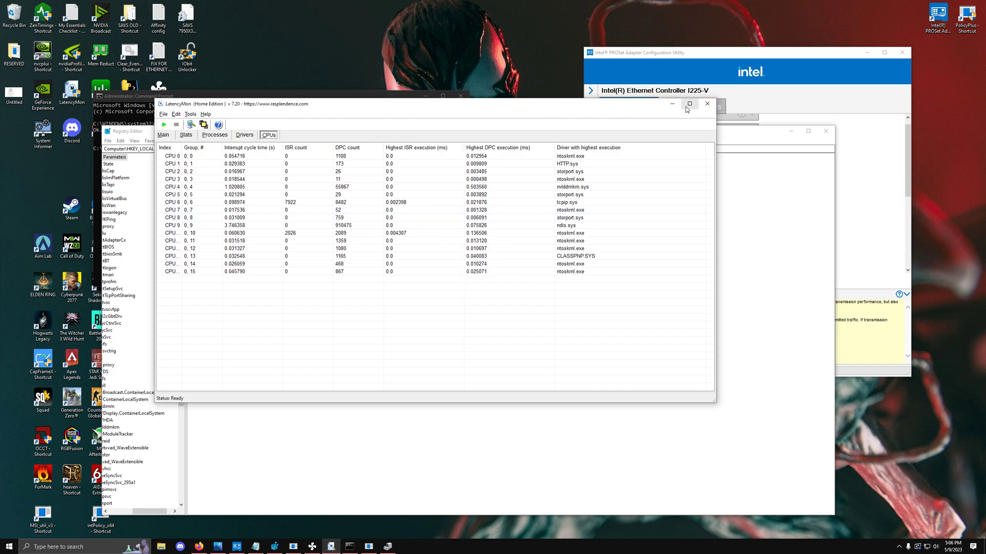
Step: Close LatencyMon and minimize Registry Editor
{"action": "left_click", "coordinate": [706, 104]}
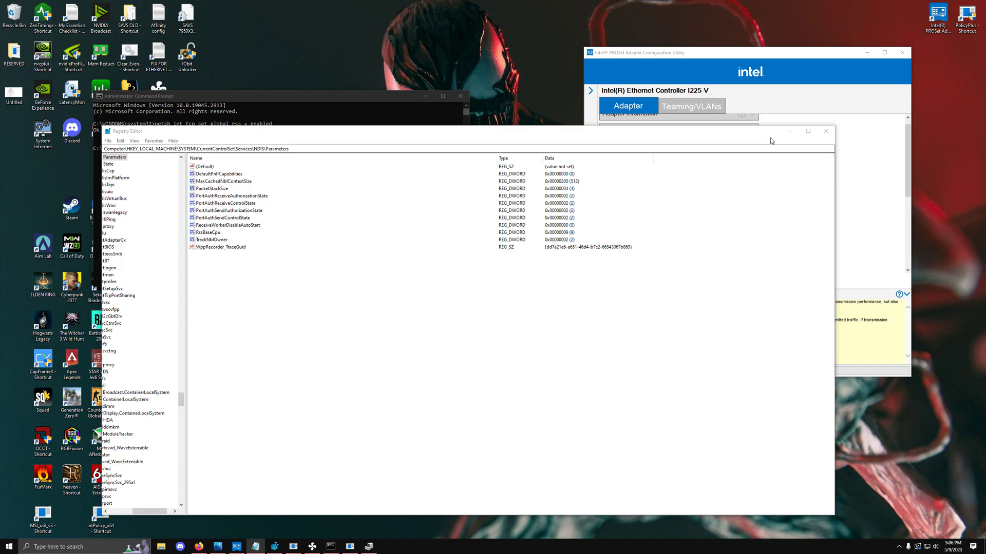
{"action": "left_click", "coordinate": [791, 132]}
{"action": "left_click", "coordinate": [205, 151]}
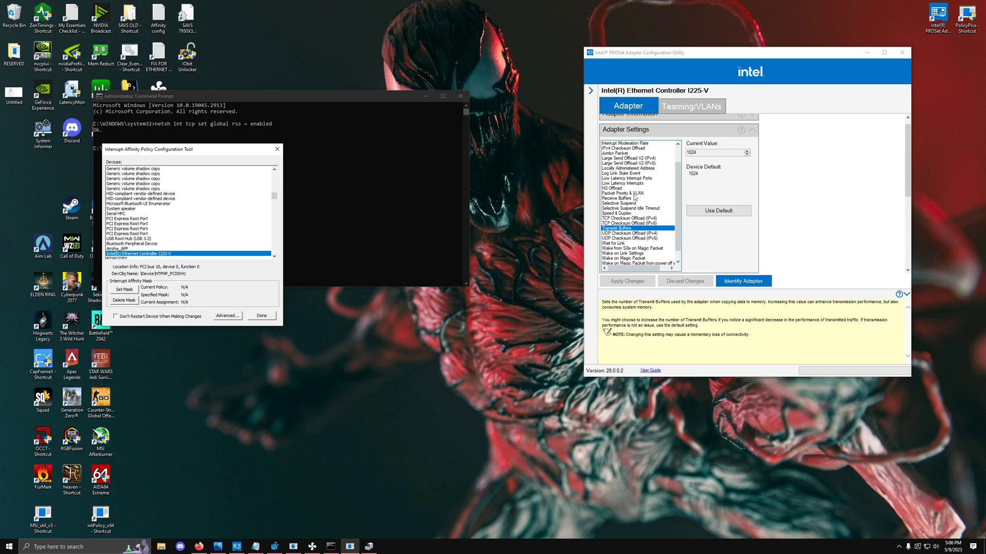
Step: Review the I225-V Receive Buffers and Transmit Buffers settings, leaving both at 1024
{"action": "left_click", "coordinate": [628, 199]}
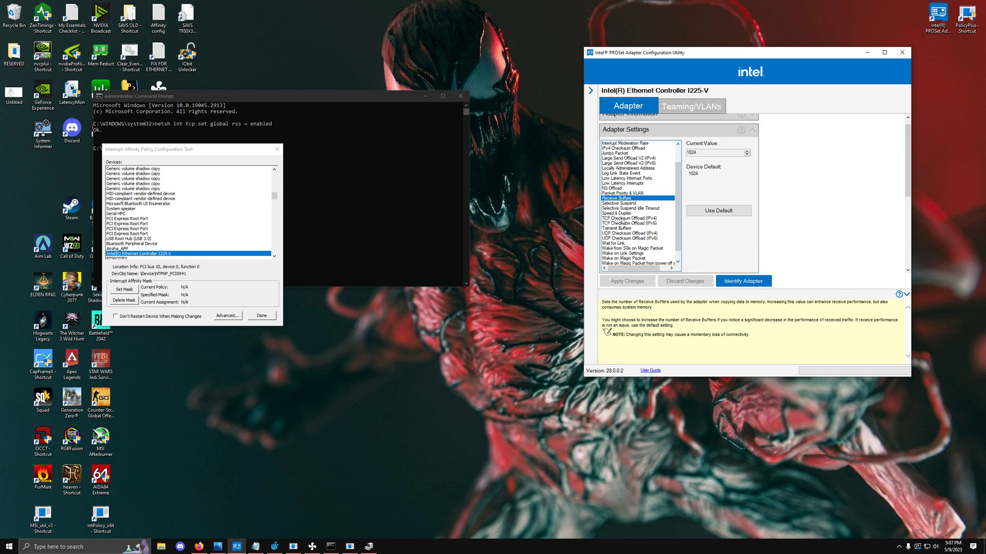
{"action": "left_click", "coordinate": [624, 229]}
{"action": "left_click", "coordinate": [626, 201]}
{"action": "left_click_drag", "start_coordinate": [719, 303], "coordinate": [761, 305]}
{"action": "left_click", "coordinate": [623, 228]}
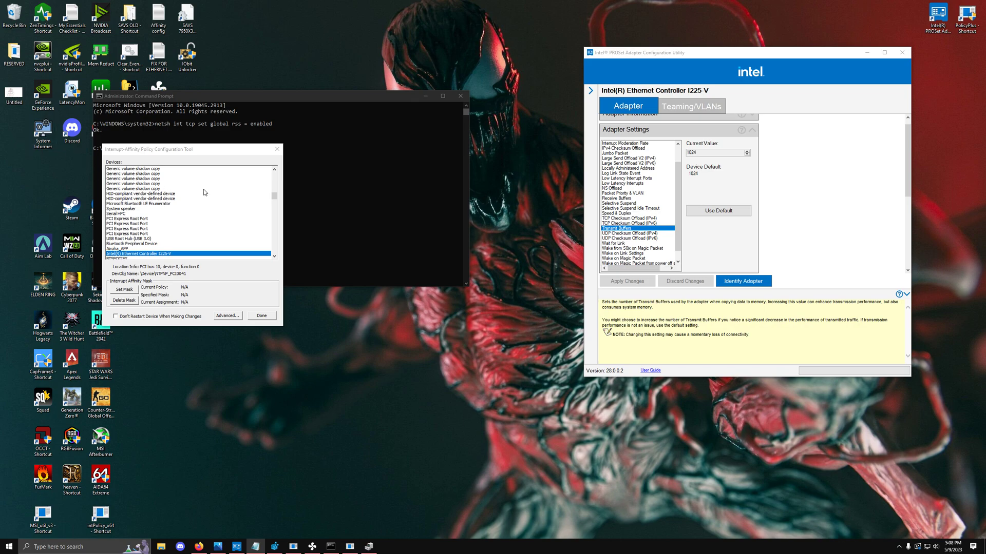
Step: Bring the Command Prompt back to the front
{"action": "left_click", "coordinate": [189, 150]}
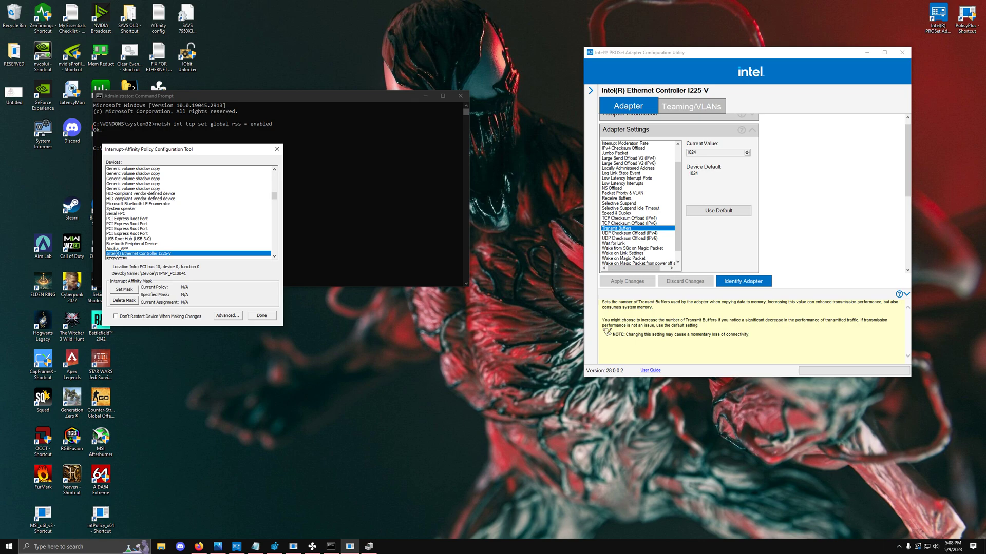
{"action": "key", "text": "alt+Tab"}
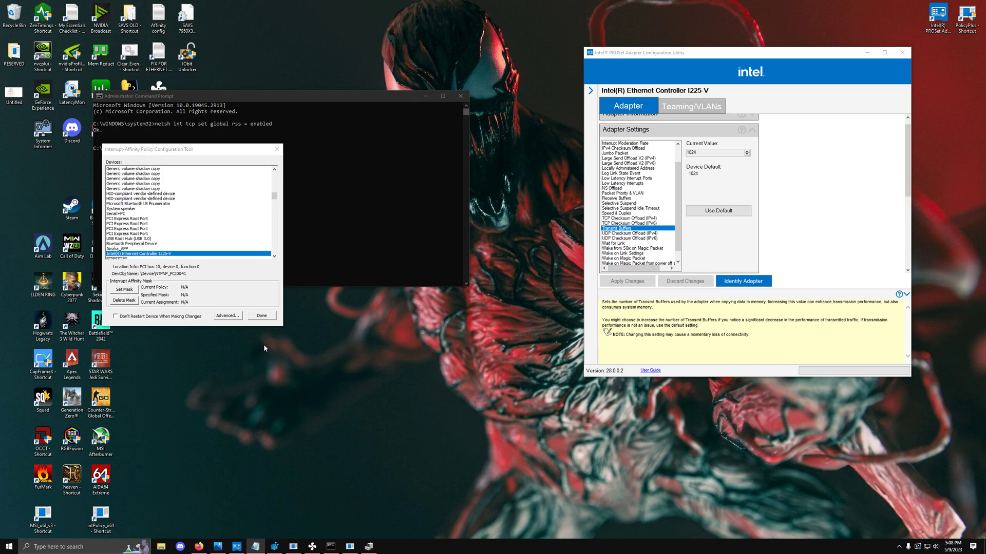
{"action": "left_click", "coordinate": [330, 547]}
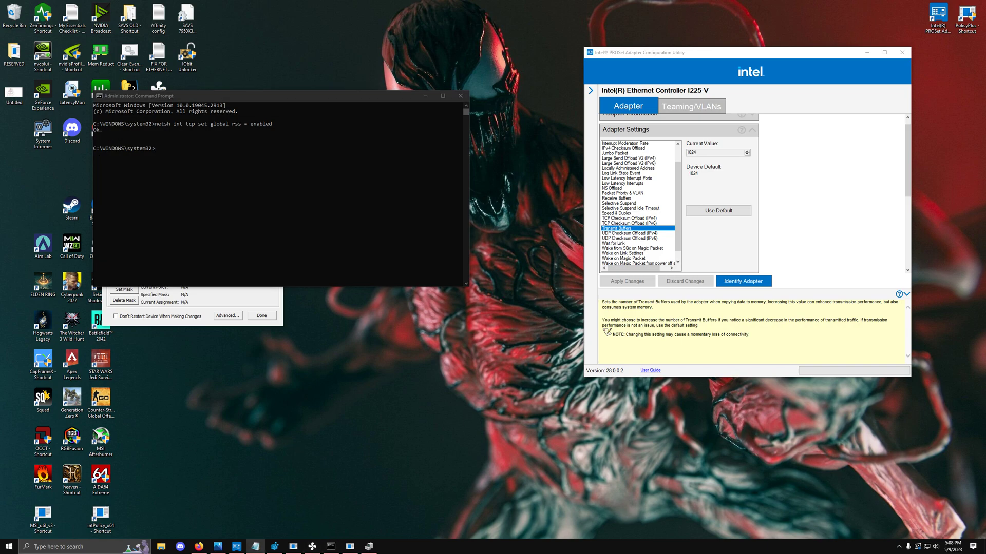
Step: Run 'netsh int ipv4 show dynamicport udp' to check the current UDP port range
{"action": "left_click", "coordinate": [132, 148]}
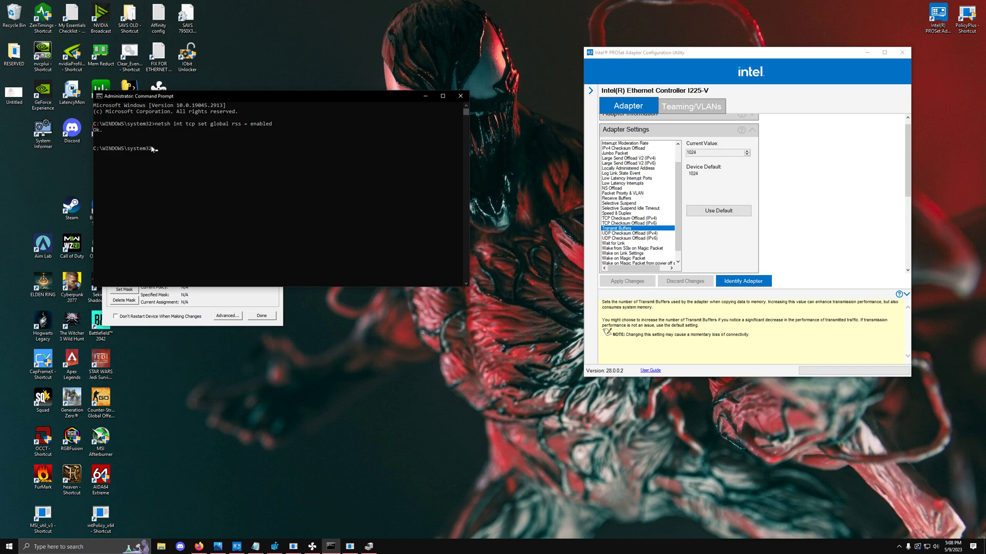
{"action": "type", "text": "netsh int ipv4 show dynamicport udp"}
{"action": "key", "text": "Return"}
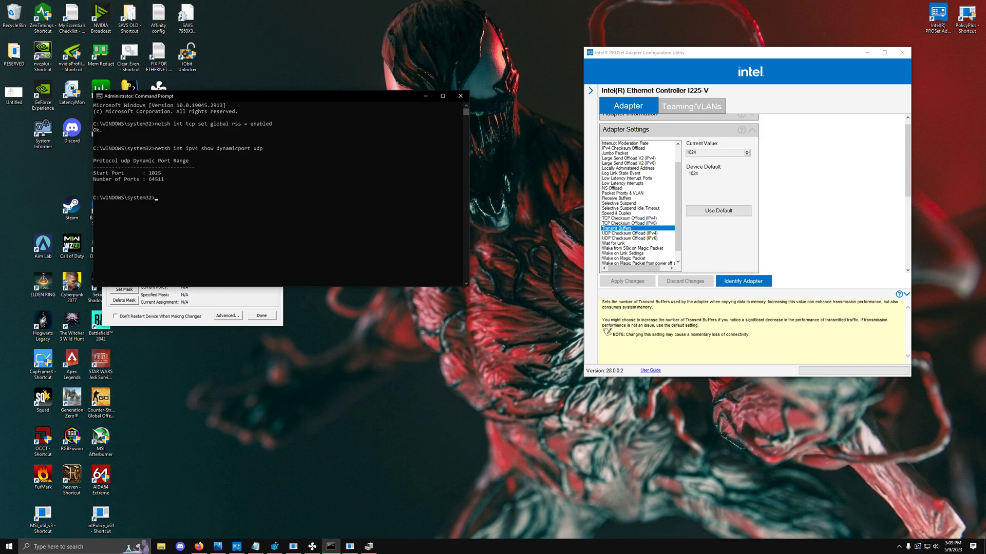
{"action": "key", "text": "alt+Tab"}
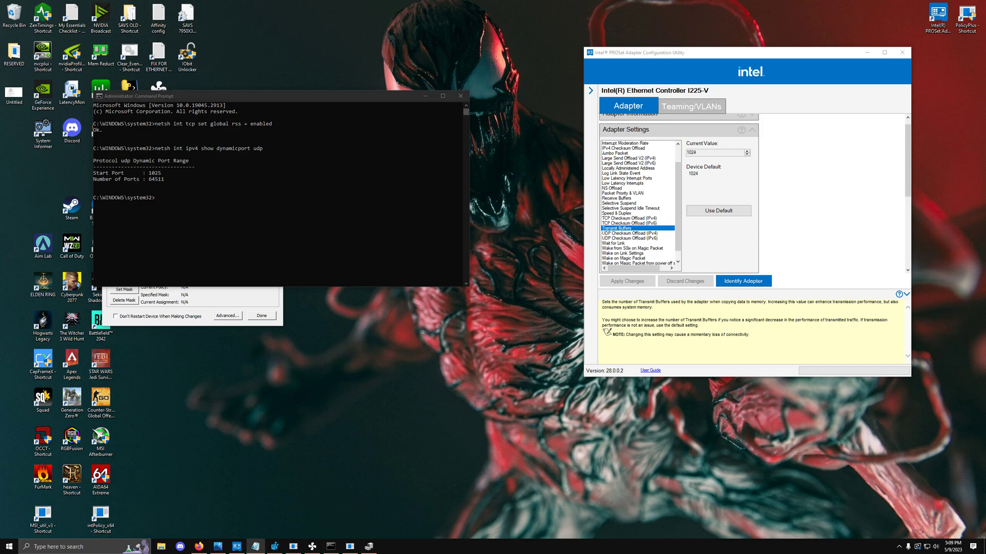
Step: Set the TCP and UDP dynamic port ranges to start=1025 num=64511, then minimize the console
{"action": "left_click", "coordinate": [162, 202]}
{"action": "type", "text": "netsh int ipv4 set dynamicport tcp start=1025 num=64511  netsh int ipv4 set dynamicport udp start=1025 num=64511"}
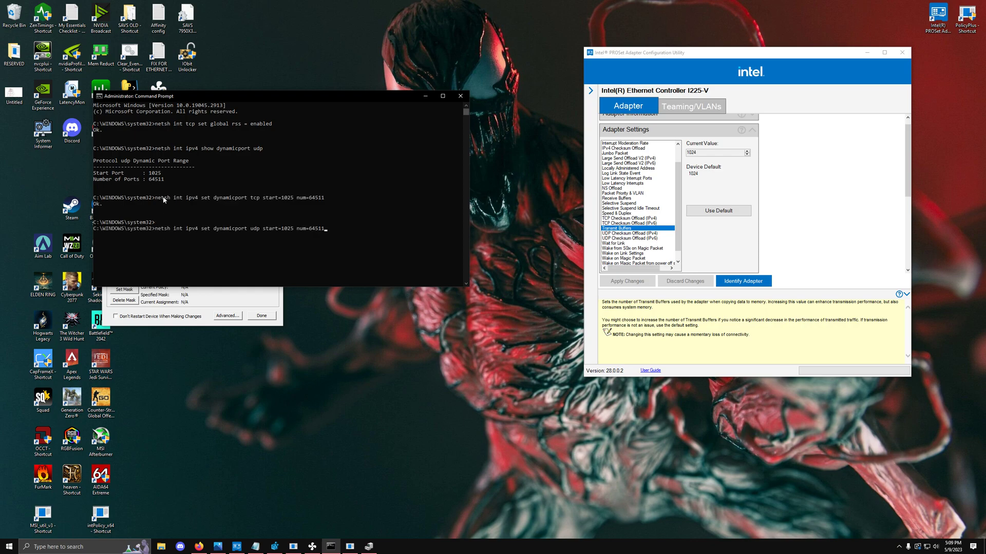
{"action": "key", "text": "Return"}
{"action": "left_click_drag", "start_coordinate": [259, 151], "coordinate": [185, 154]}
{"action": "left_click", "coordinate": [182, 154]}
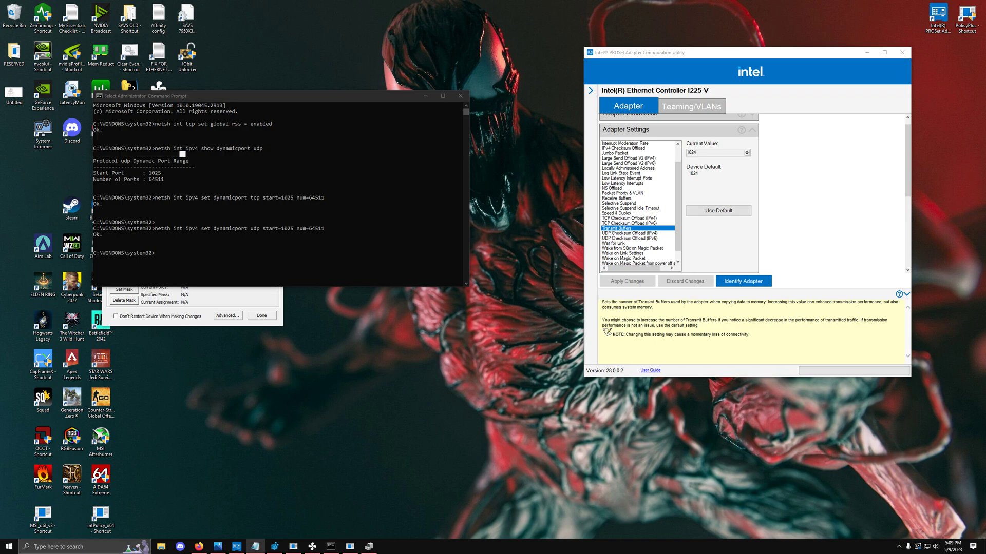
{"action": "left_click", "coordinate": [422, 97]}
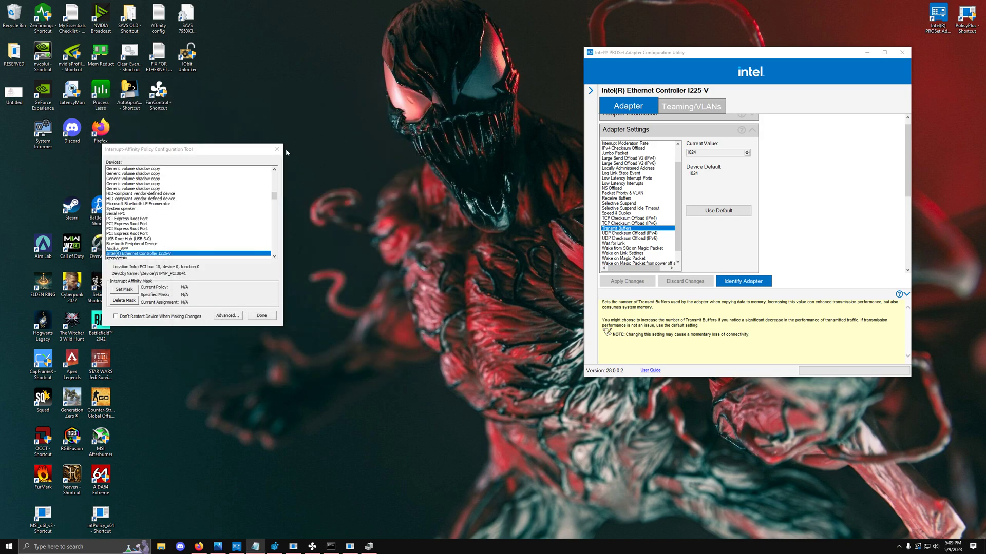
Step: Launch Policy Plus as administrator and enlarge its window
{"action": "right_click", "coordinate": [966, 15]}
{"action": "left_click", "coordinate": [925, 56]}
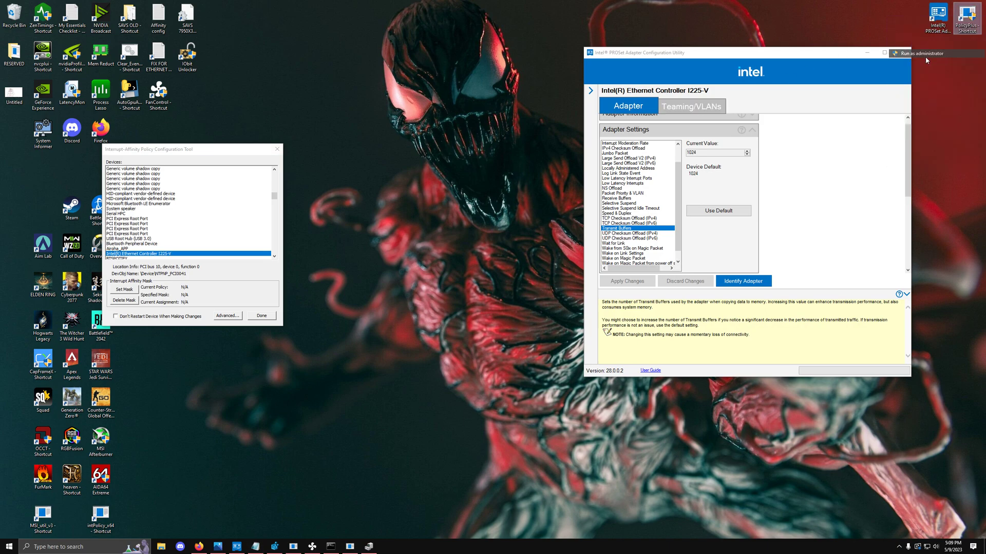
{"action": "key", "text": "alt+y"}
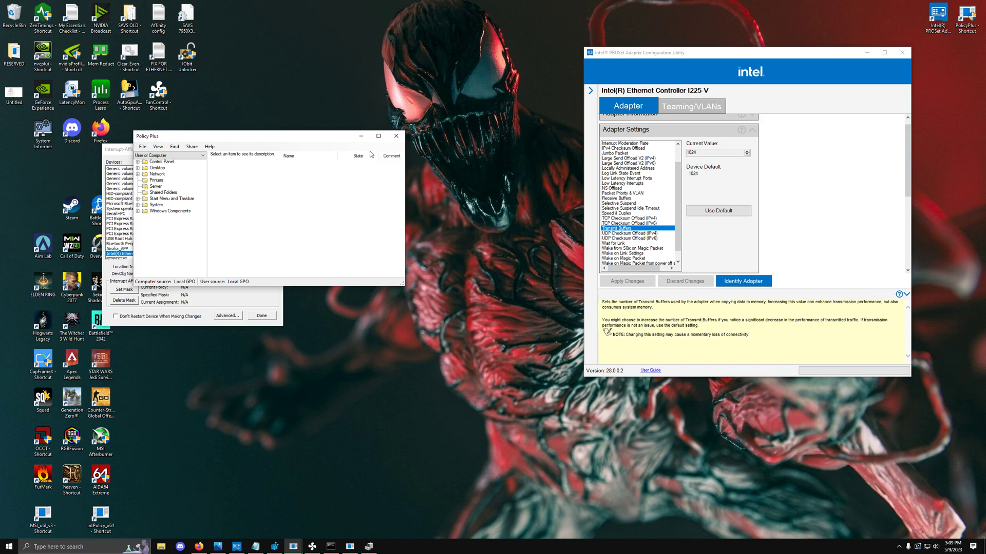
{"action": "left_click_drag", "start_coordinate": [504, 263], "coordinate": [579, 263]}
{"action": "left_click_drag", "start_coordinate": [471, 336], "coordinate": [470, 447]}
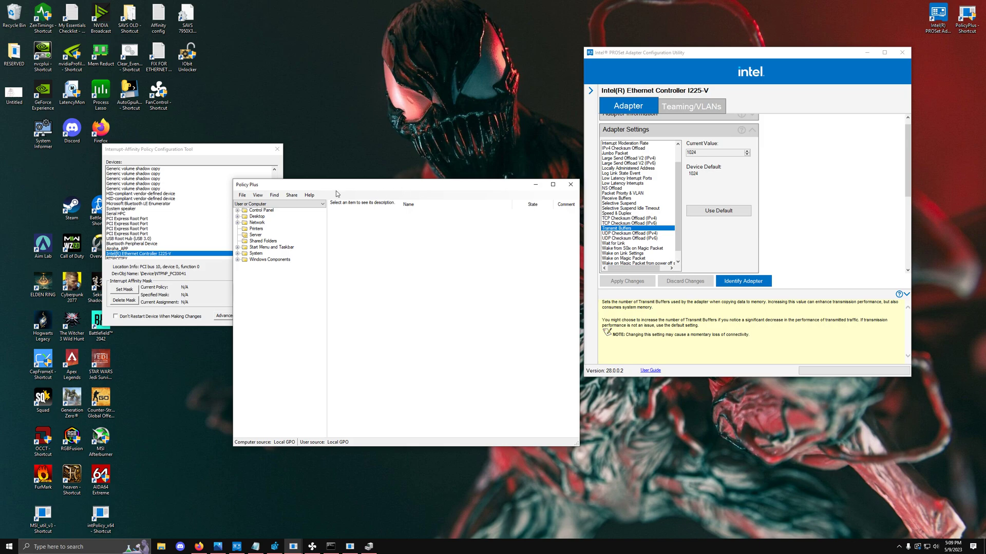
{"action": "left_click", "coordinate": [198, 546]}
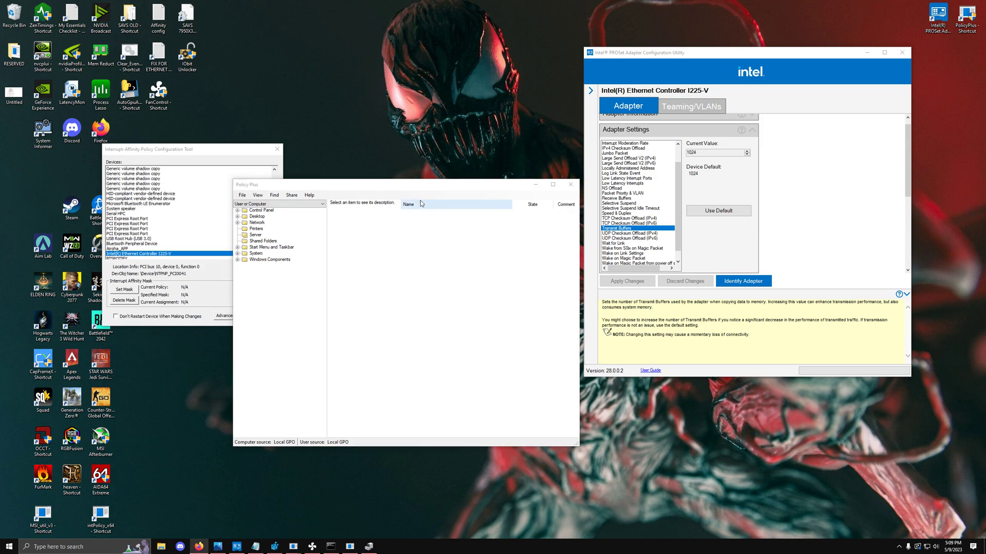
{"action": "mouse_move", "coordinate": [421, 188]}
{"action": "left_mouse_down"}
{"action": "mouse_move", "coordinate": [445, 184]}
{"action": "mouse_move", "coordinate": [424, 182]}
{"action": "left_mouse_up"}
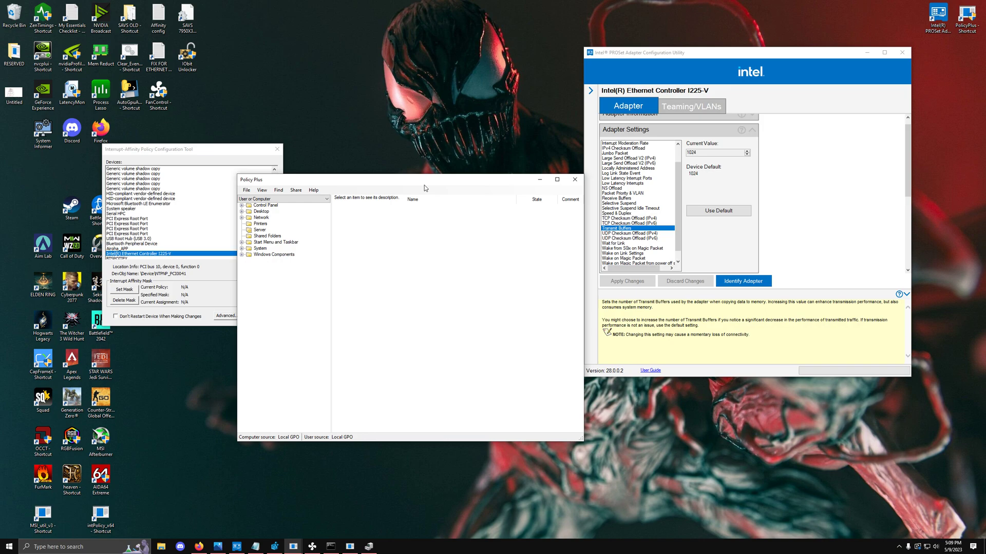
Step: In the Desktop category, view 'Hide and disable all items on the desktop' and set it to Enabled
{"action": "left_click", "coordinate": [261, 212]}
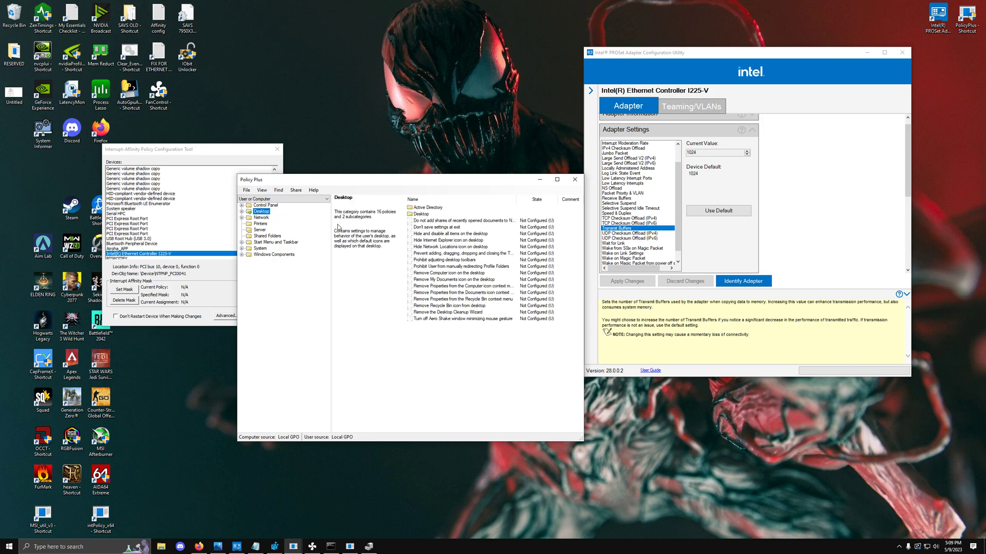
{"action": "left_click", "coordinate": [429, 234]}
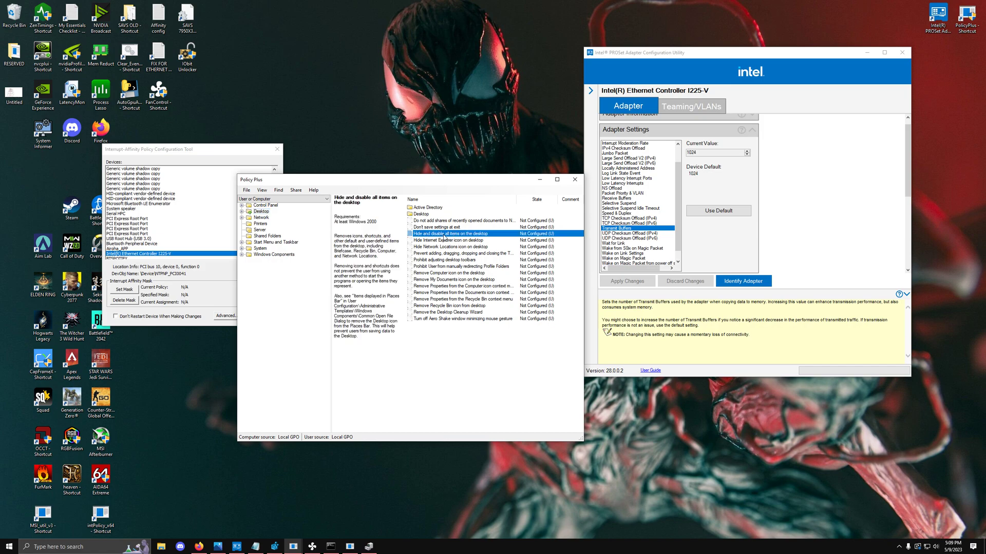
{"action": "double_click", "coordinate": [445, 235]}
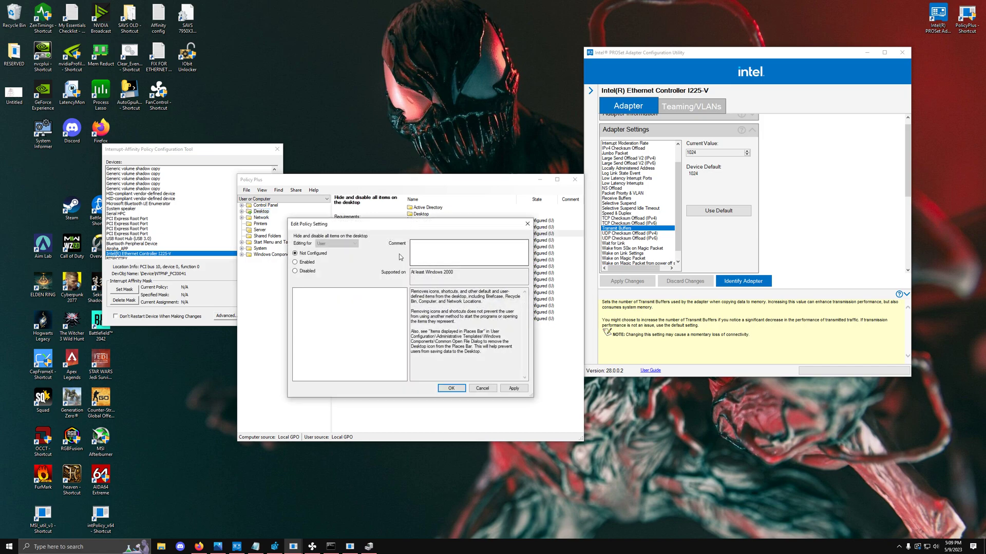
{"action": "left_click", "coordinate": [295, 262]}
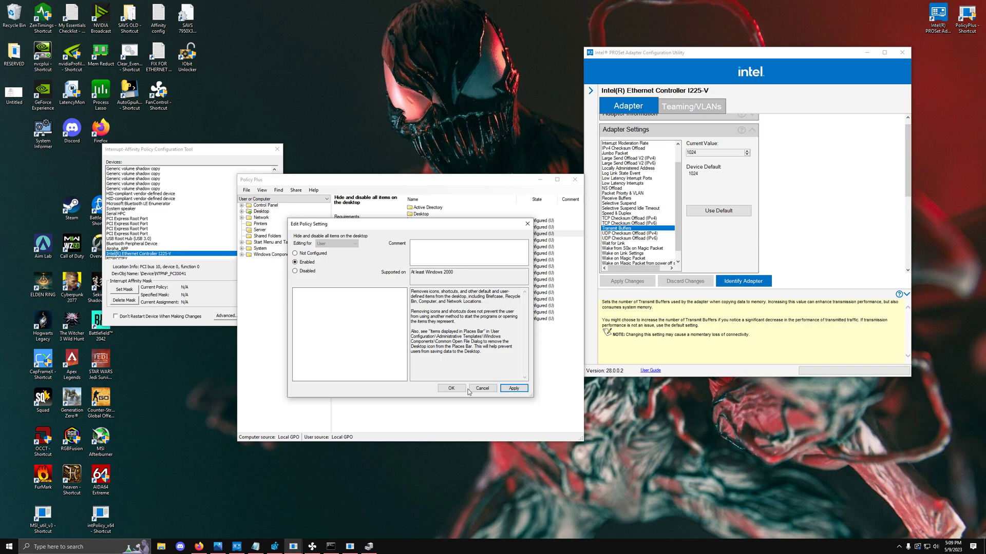
{"action": "left_click", "coordinate": [451, 388]}
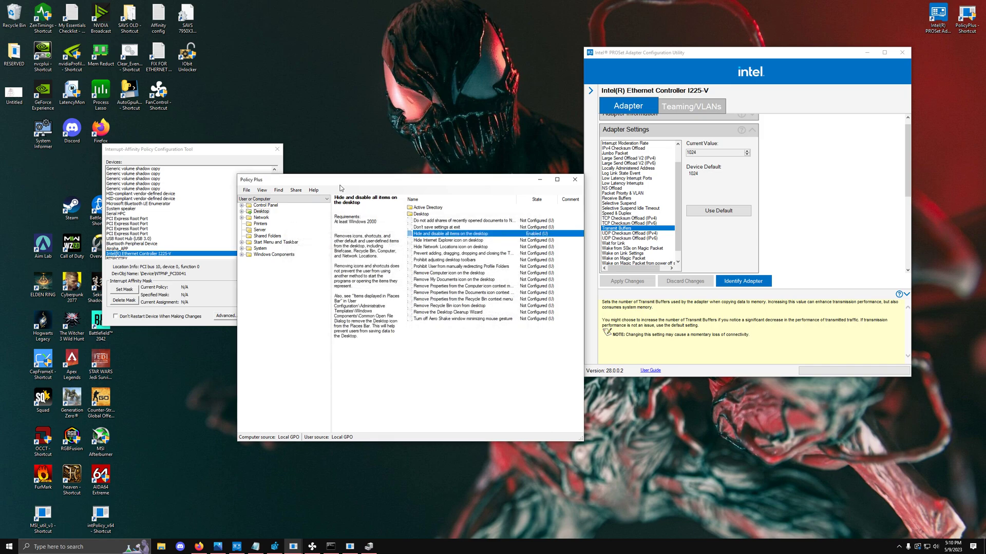
{"action": "left_click", "coordinate": [320, 107]}
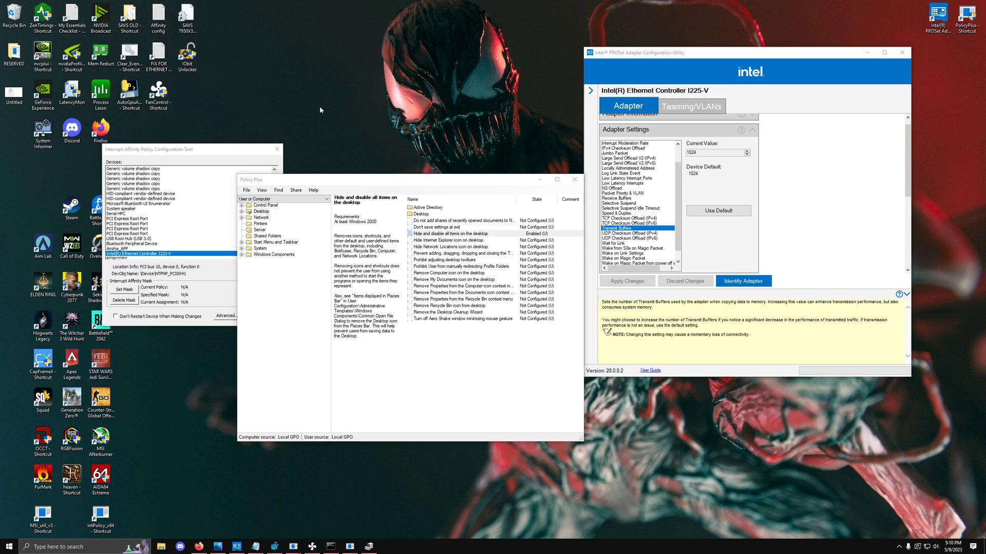
Step: Change 'Hide and disable all items on the desktop' to Not Configured and apply it
{"action": "right_click", "coordinate": [457, 234]}
{"action": "left_click", "coordinate": [475, 238]}
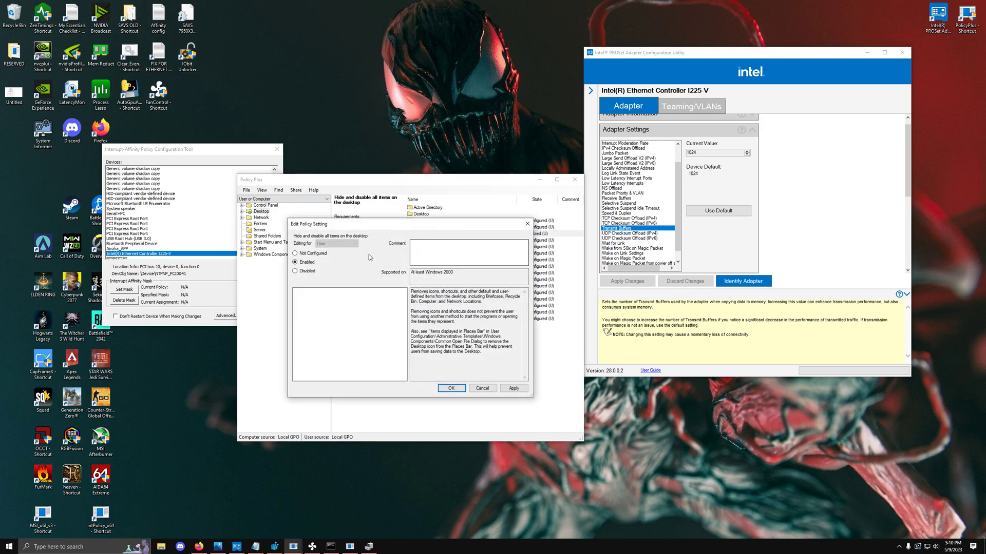
{"action": "left_click", "coordinate": [295, 253]}
{"action": "left_click", "coordinate": [513, 388]}
{"action": "left_click", "coordinate": [481, 389]}
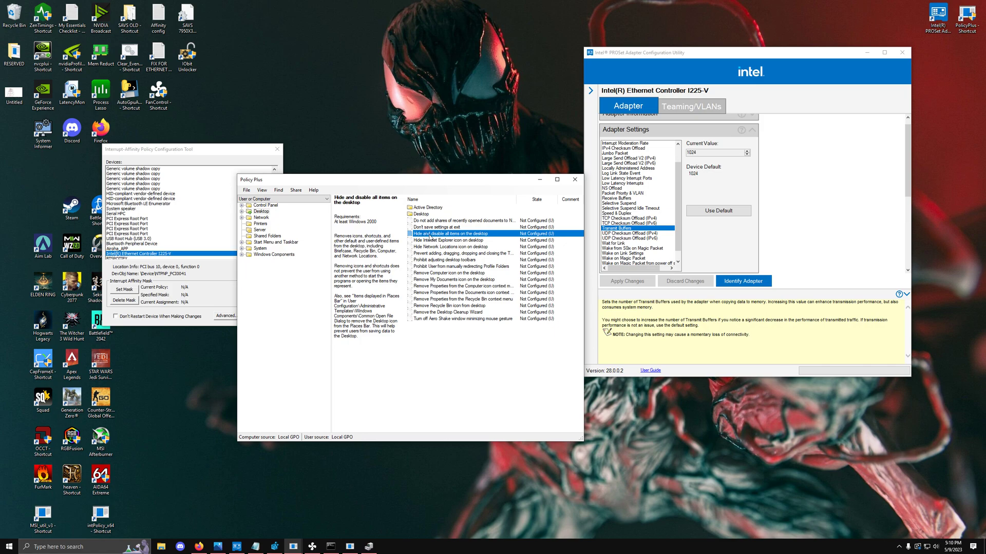
Step: Under Network > QoS Packet Scheduler, enable Set timer resolution with a value of 1
{"action": "left_click", "coordinate": [258, 218]}
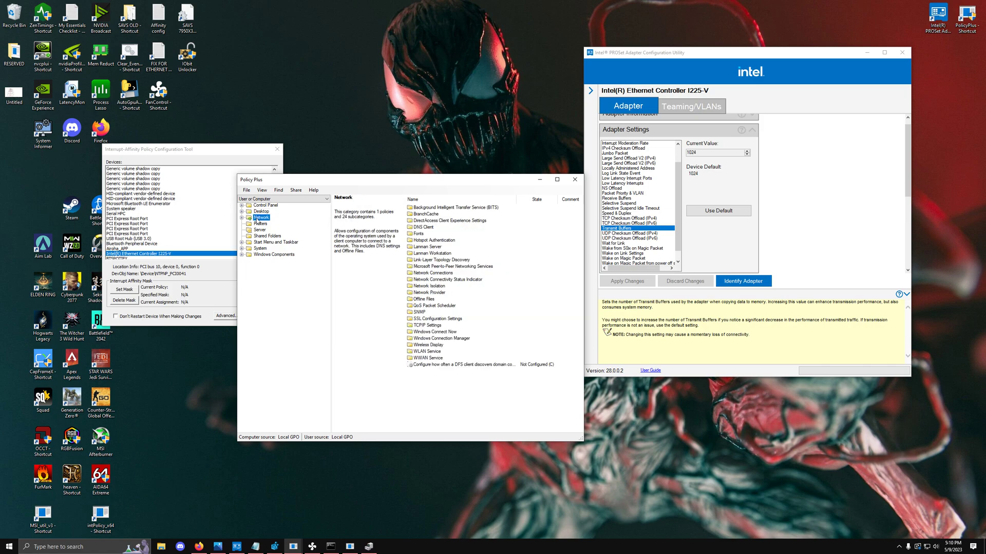
{"action": "double_click", "coordinate": [424, 306]}
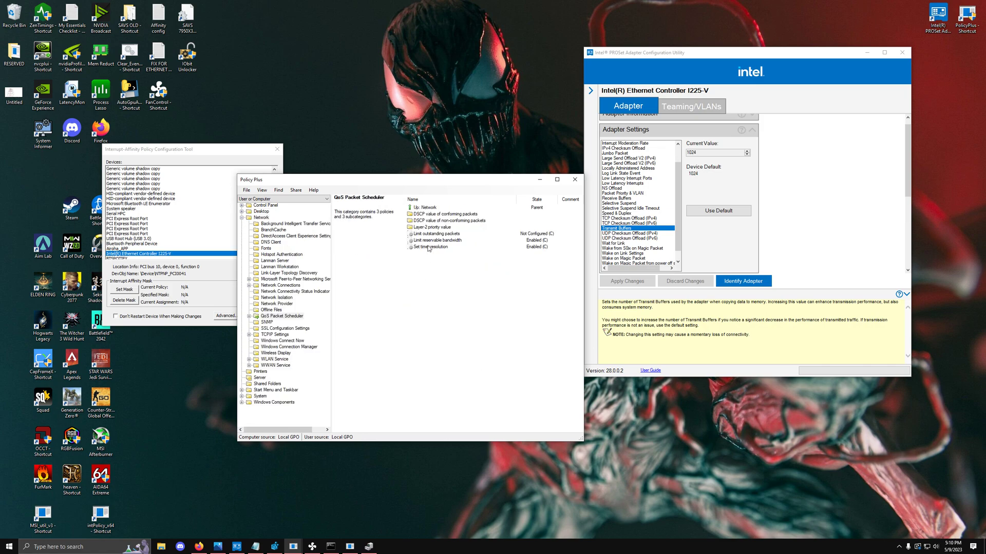
{"action": "left_click", "coordinate": [429, 248]}
{"action": "right_click", "coordinate": [436, 251]}
{"action": "left_click", "coordinate": [447, 252]}
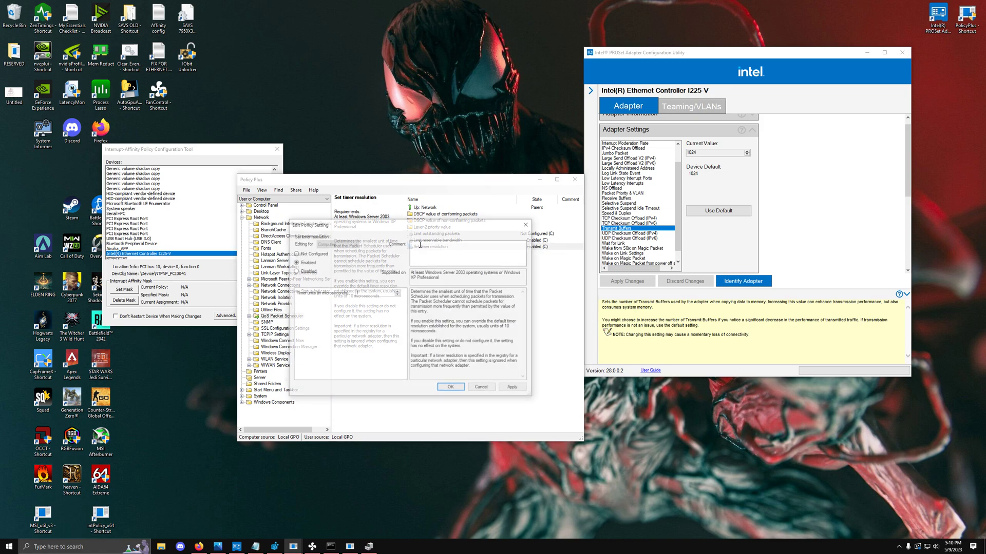
{"action": "left_click_drag", "start_coordinate": [381, 227], "coordinate": [426, 264]}
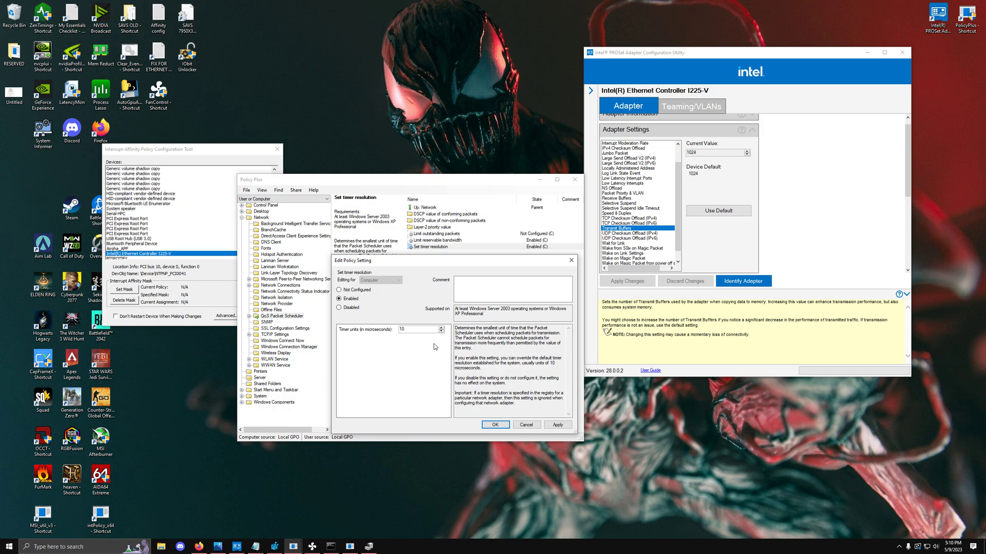
{"action": "left_click", "coordinate": [495, 424]}
Step: Enable Limit reservable bandwidth and change its limit from 100 to 0 percent
{"action": "left_click", "coordinate": [430, 242]}
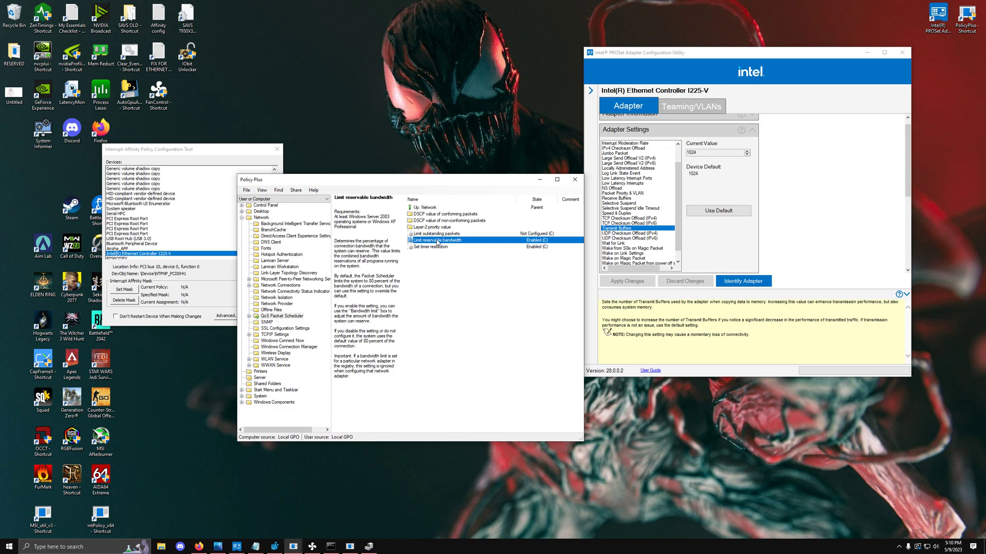
{"action": "right_click", "coordinate": [434, 240]}
{"action": "left_click", "coordinate": [448, 245]}
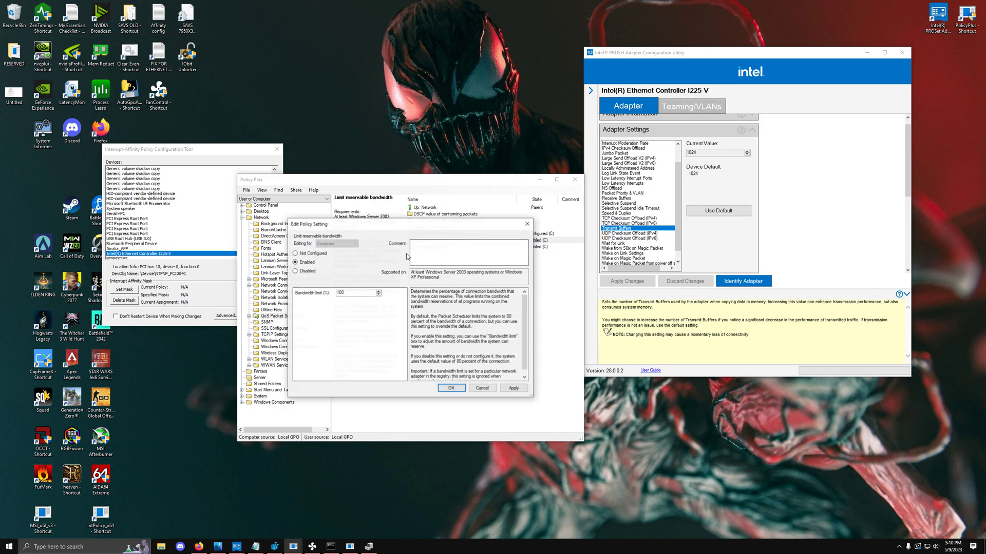
{"action": "double_click", "coordinate": [346, 292]}
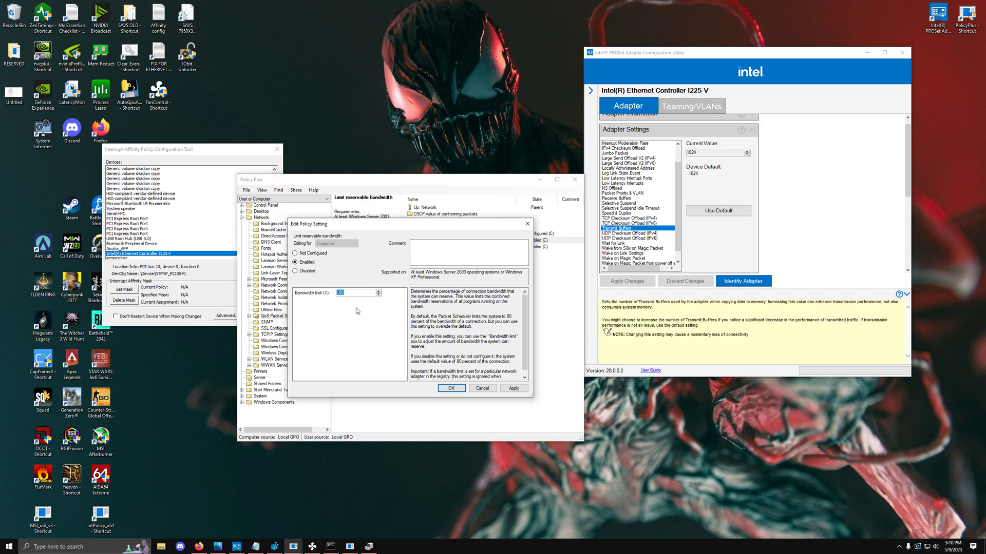
{"action": "type", "text": "0"}
{"action": "left_click", "coordinate": [451, 388]}
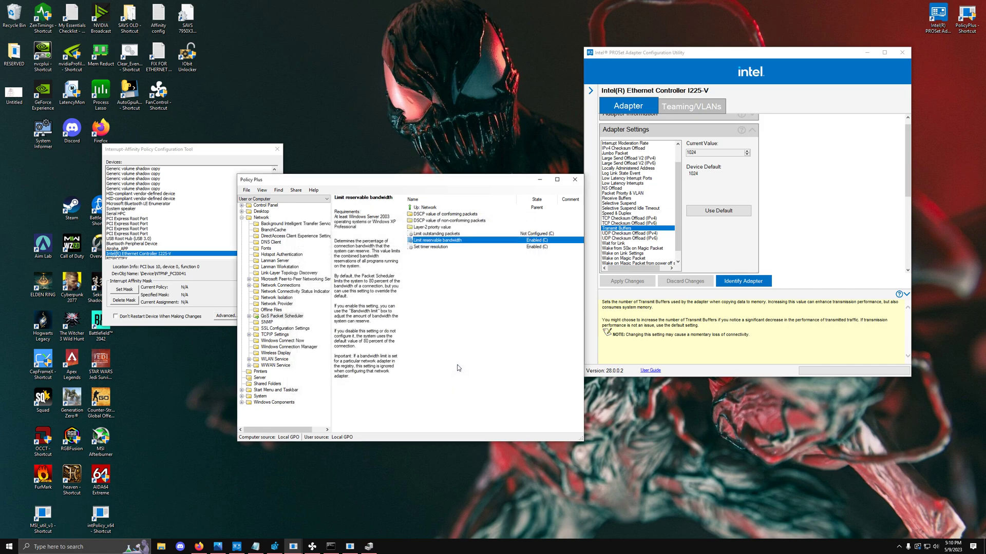
Step: Save the policies and acknowledge the save confirmation
{"action": "left_click", "coordinate": [247, 190]}
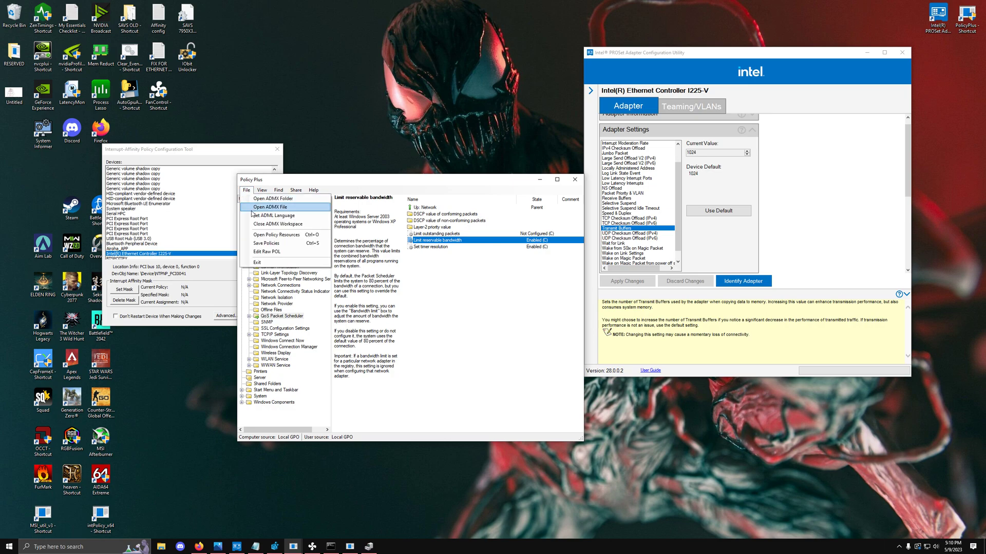
{"action": "left_click", "coordinate": [268, 243]}
{"action": "left_click", "coordinate": [553, 307]}
{"action": "left_click", "coordinate": [440, 334]}
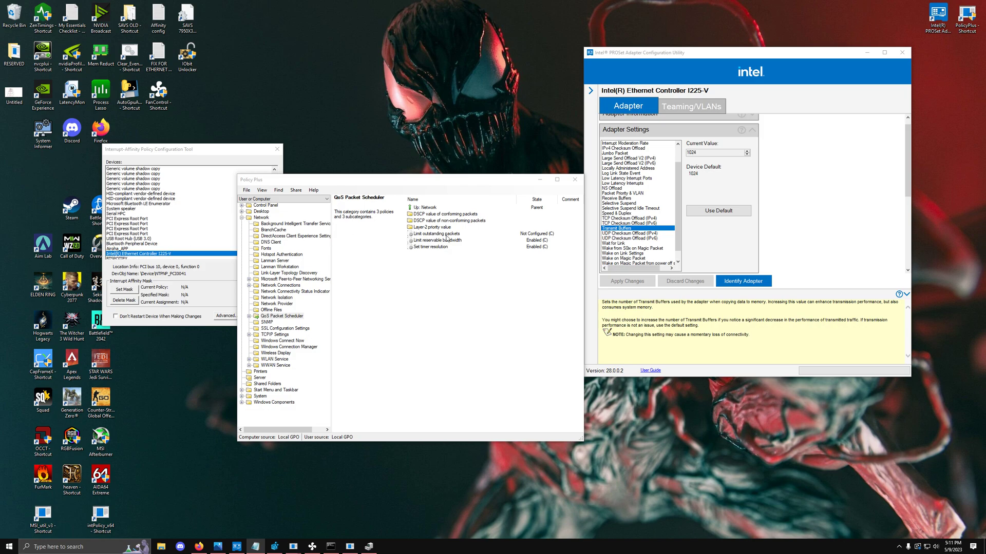
{"action": "left_click", "coordinate": [425, 241]}
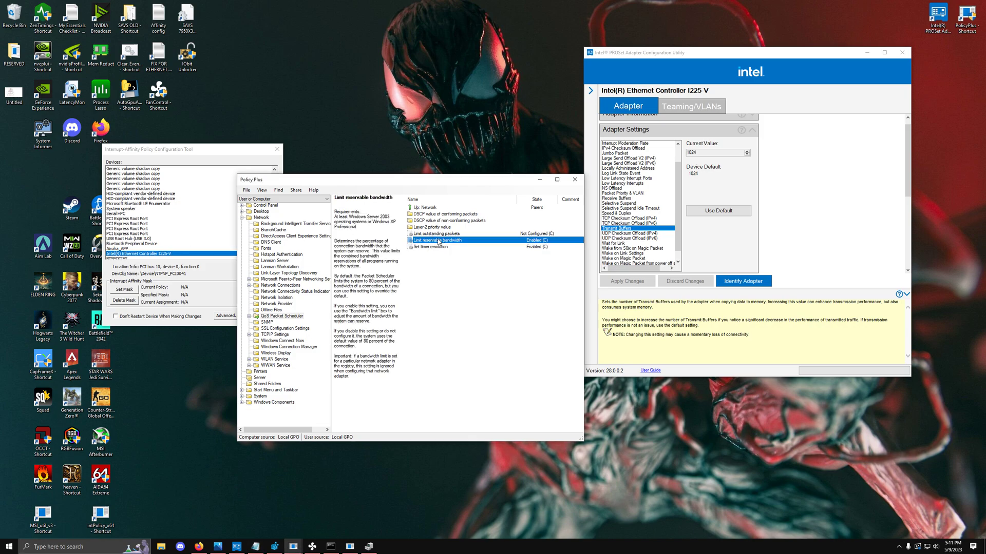
Step: Paste the Multimedia\SystemProfile path into Registry Editor's address bar to open that key
{"action": "left_click", "coordinate": [274, 546]}
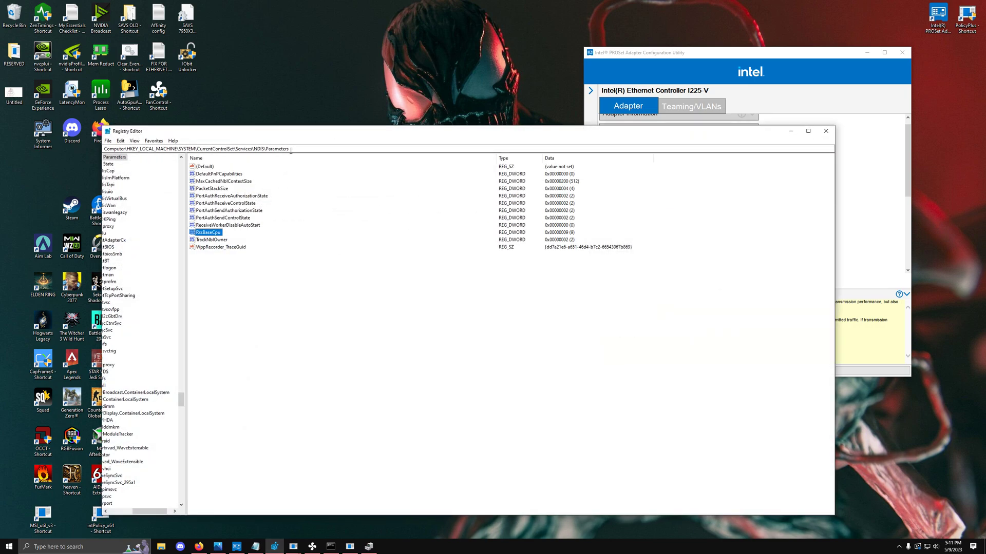
{"action": "left_click_drag", "start_coordinate": [289, 149], "coordinate": [88, 165]}
{"action": "type", "text": "HKEY_LOCAL_MACHINE\\SOFTWARE\\Microsoft\\Windows NT\\CurrentVersion\\Multimedia\\SystemProfile"}
{"action": "key", "text": "Return"}
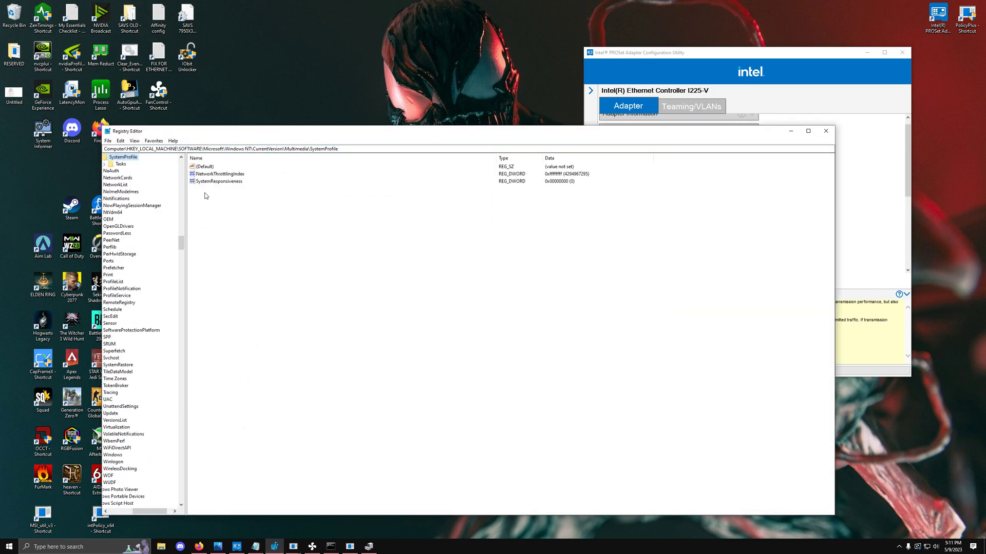
{"action": "left_click", "coordinate": [209, 182]}
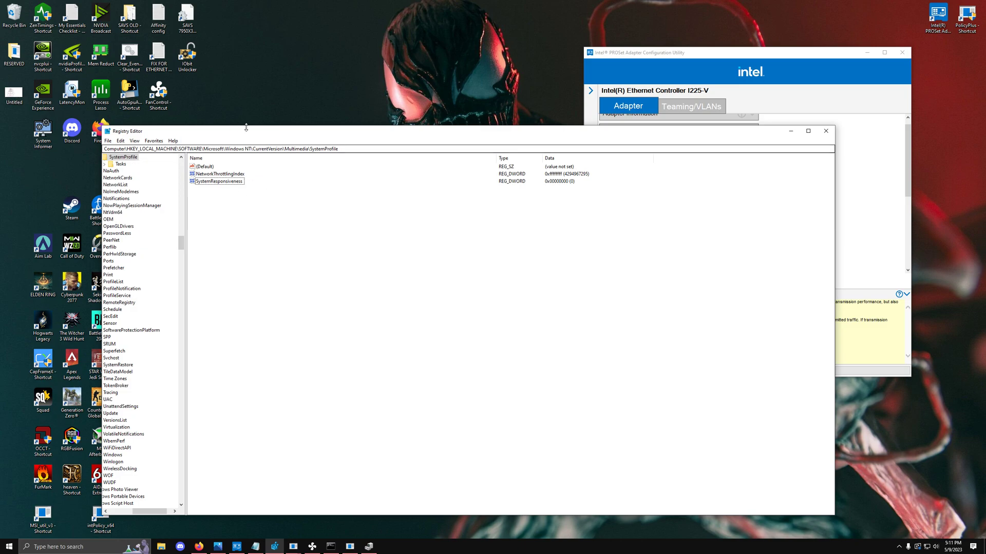
{"action": "left_click", "coordinate": [212, 182]}
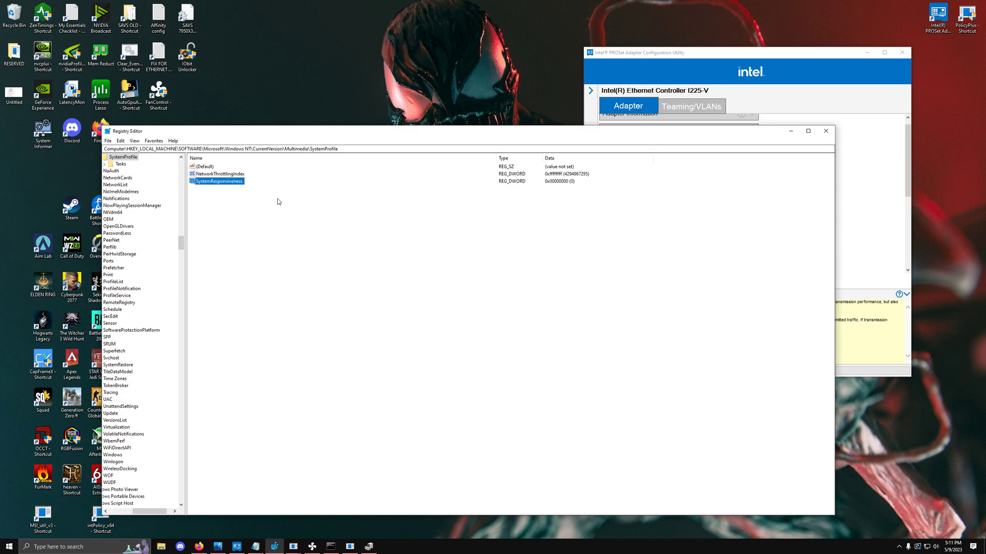
{"action": "left_click", "coordinate": [232, 210]}
{"action": "left_click", "coordinate": [213, 175]}
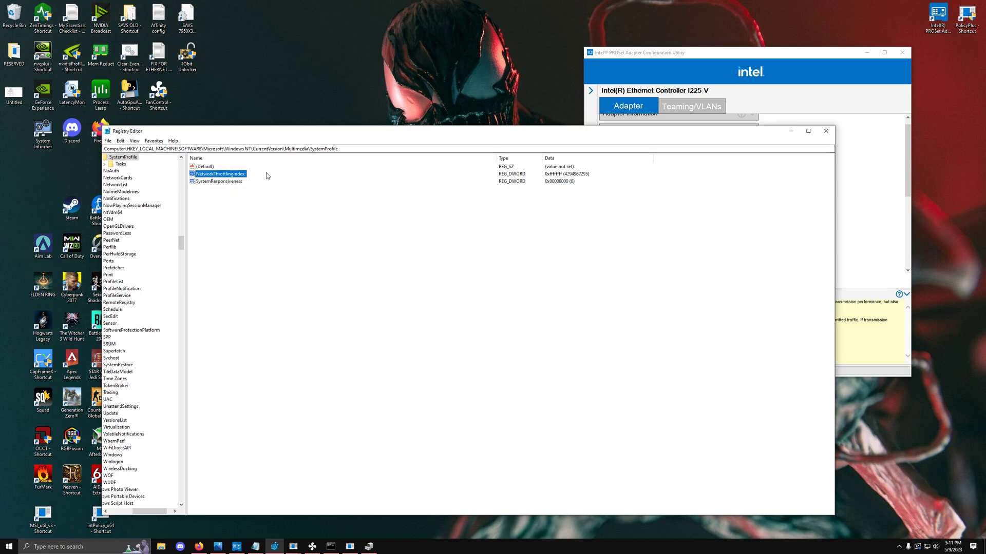
{"action": "left_click", "coordinate": [564, 179]}
{"action": "key", "text": "alt+Tab"}
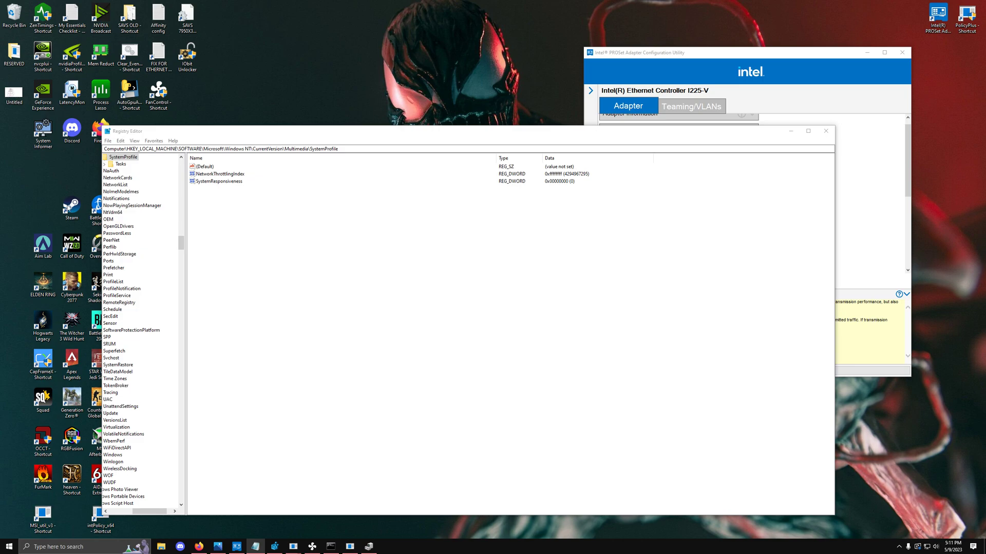
Step: Navigate Registry Editor to HKLM\System\CurrentControlSet\Control\Session Manager\kernel
{"action": "left_click", "coordinate": [341, 152]}
{"action": "key", "text": "ctrl+a"}
{"action": "type", "text": "HKLM\\System\\CurrentControlSet\\Control\\Session Manager\\kernel"}
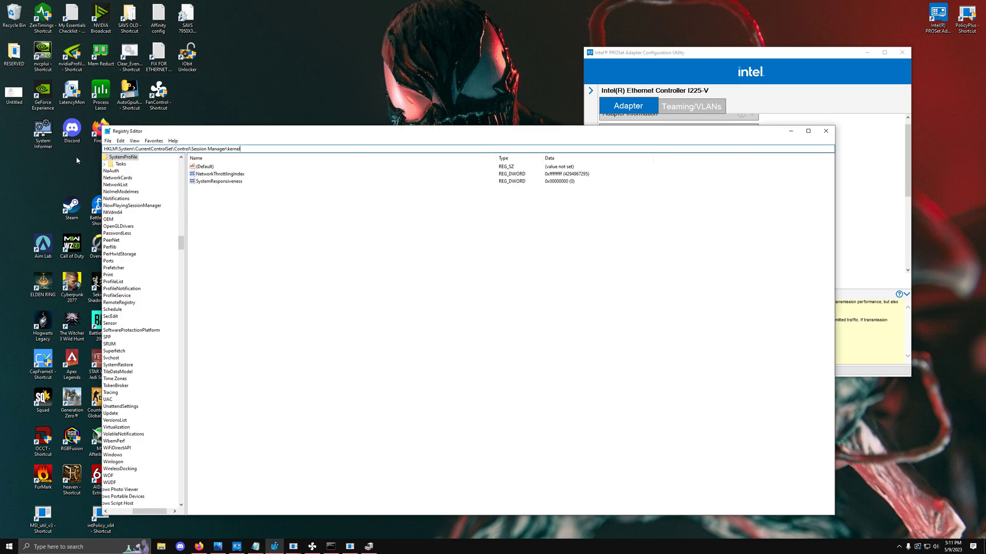
{"action": "key", "text": "Return"}
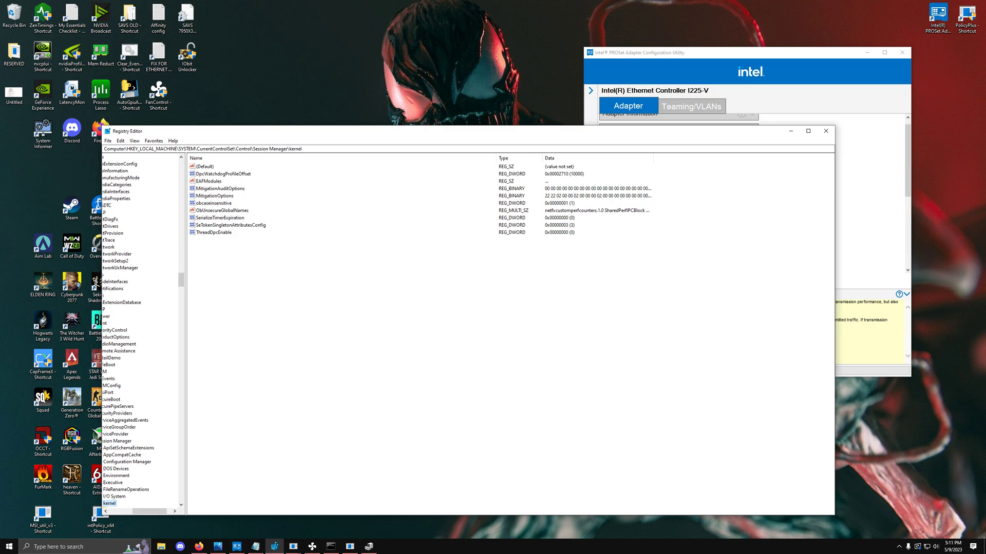
Step: Read the ThreadDpcEnable registry location in the Threaded DPCs article, then minimize Firefox
{"action": "key", "text": "alt+Tab"}
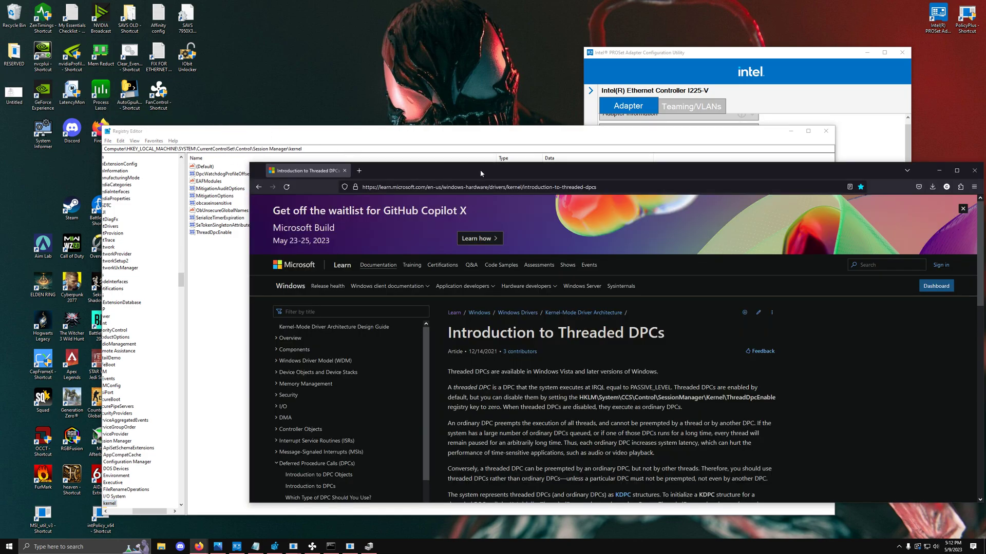
{"action": "scroll", "coordinate": [388, 192], "scroll_direction": "down", "scroll_amount": 1}
{"action": "scroll", "coordinate": [380, 207], "scroll_direction": "down", "scroll_amount": 1}
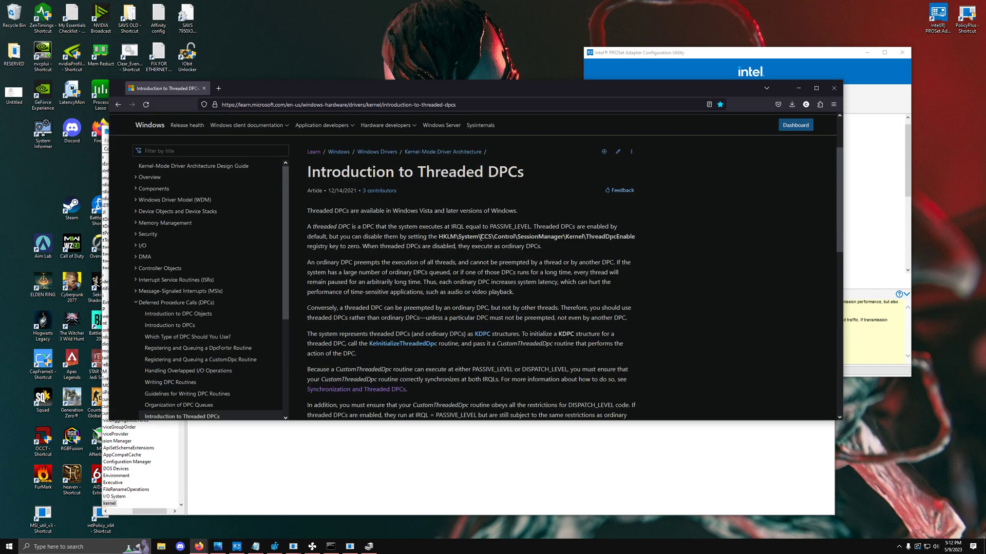
{"action": "left_click_drag", "start_coordinate": [438, 235], "coordinate": [584, 236]}
{"action": "left_click", "coordinate": [340, 254]}
{"action": "left_click", "coordinate": [798, 88]}
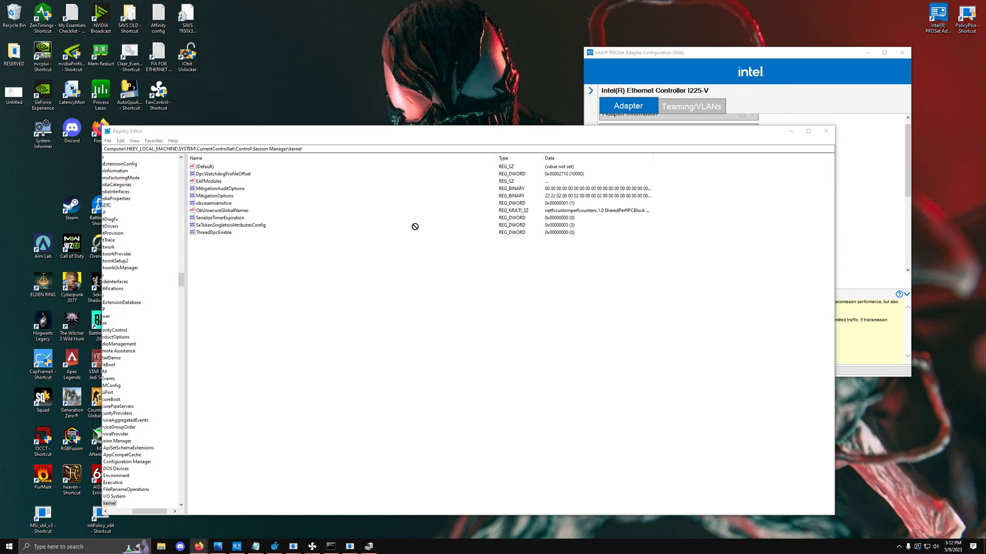
Step: Confirm ThreadDpcEnable reads 0 in the kernel key, then return to the Microsoft Learn guide
{"action": "key", "text": "alt+Tab"}
{"action": "left_click_drag", "start_coordinate": [500, 202], "coordinate": [329, 95]}
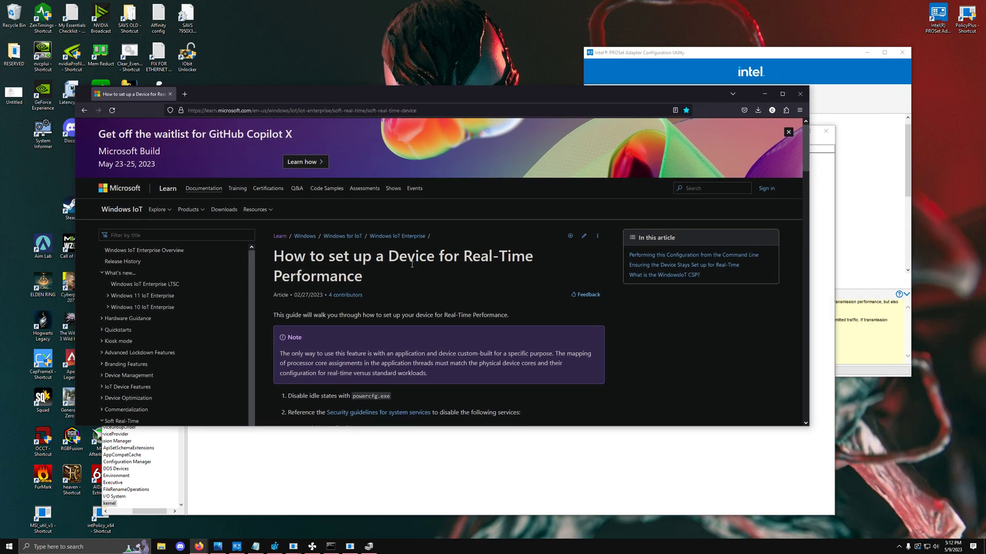
{"action": "left_click_drag", "start_coordinate": [806, 161], "coordinate": [817, 314]}
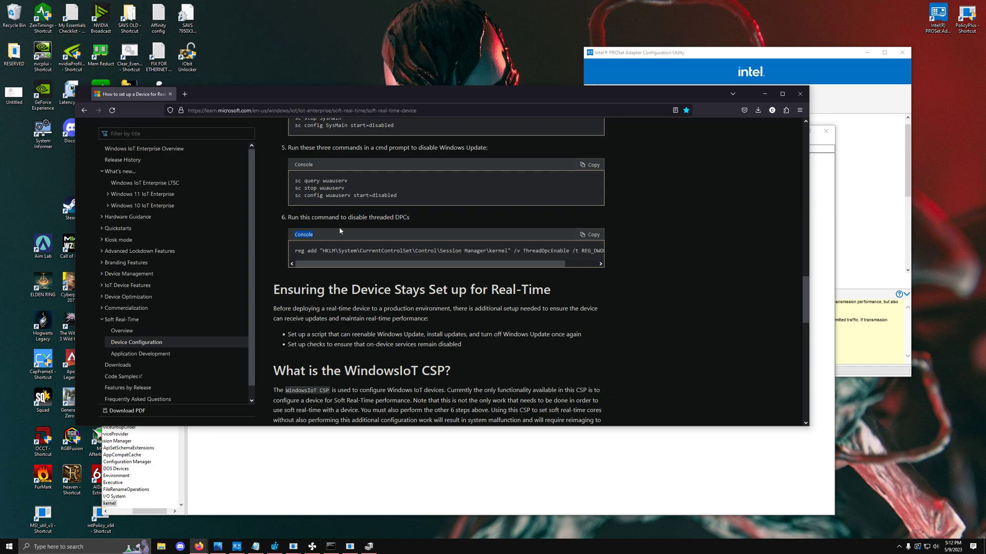
{"action": "mouse_move", "coordinate": [380, 264]}
{"action": "left_mouse_down"}
{"action": "mouse_move", "coordinate": [412, 268]}
{"action": "mouse_move", "coordinate": [386, 266]}
{"action": "left_mouse_up"}
{"action": "left_click", "coordinate": [328, 437]}
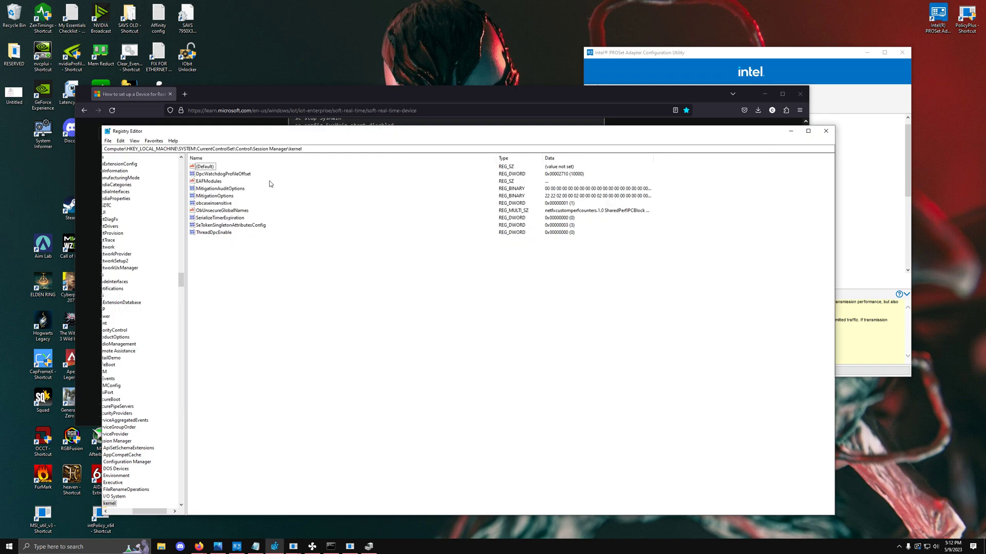
{"action": "left_click", "coordinate": [309, 148]}
{"action": "left_click", "coordinate": [228, 255]}
{"action": "left_click", "coordinate": [212, 232]}
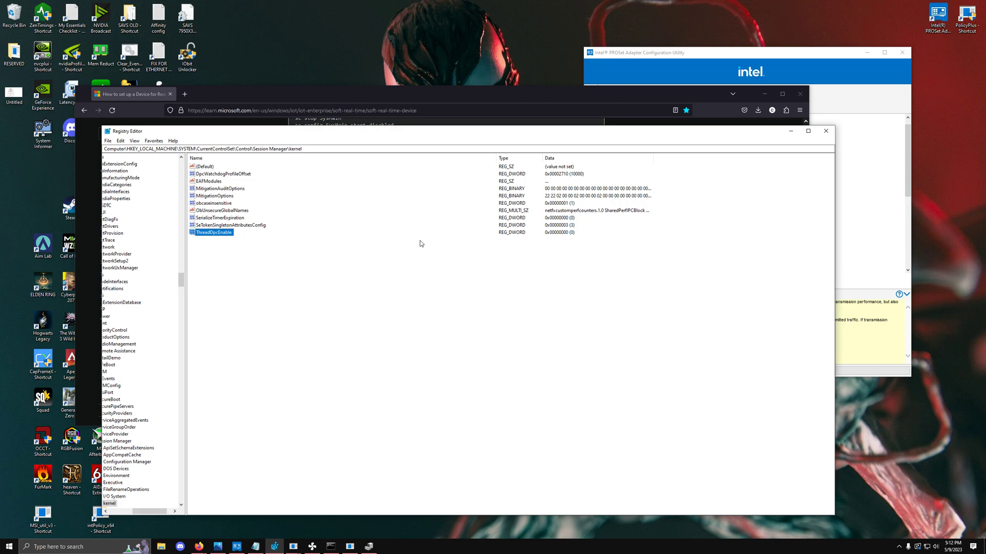
{"action": "left_click", "coordinate": [587, 95]}
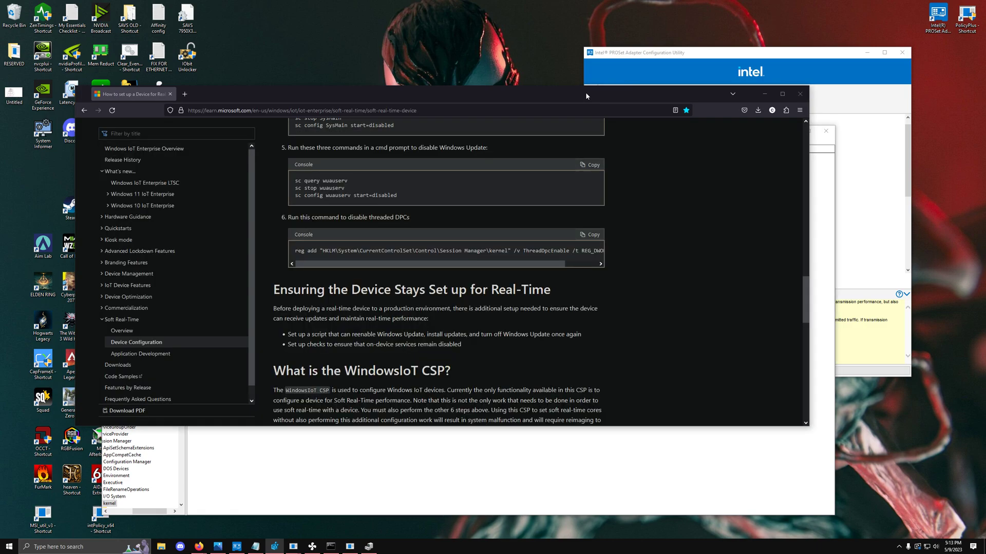
Step: Scroll the I225-V Adapter Settings to the top and view Flow Control, set to Rx & Tx Enabled
{"action": "left_click", "coordinate": [663, 53]}
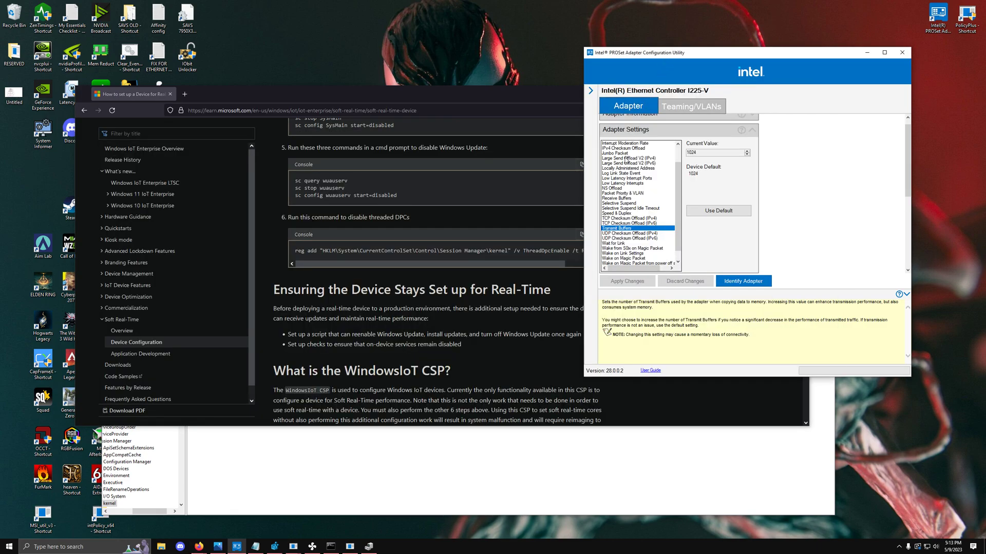
{"action": "scroll", "coordinate": [676, 186], "scroll_direction": "up", "scroll_amount": 2}
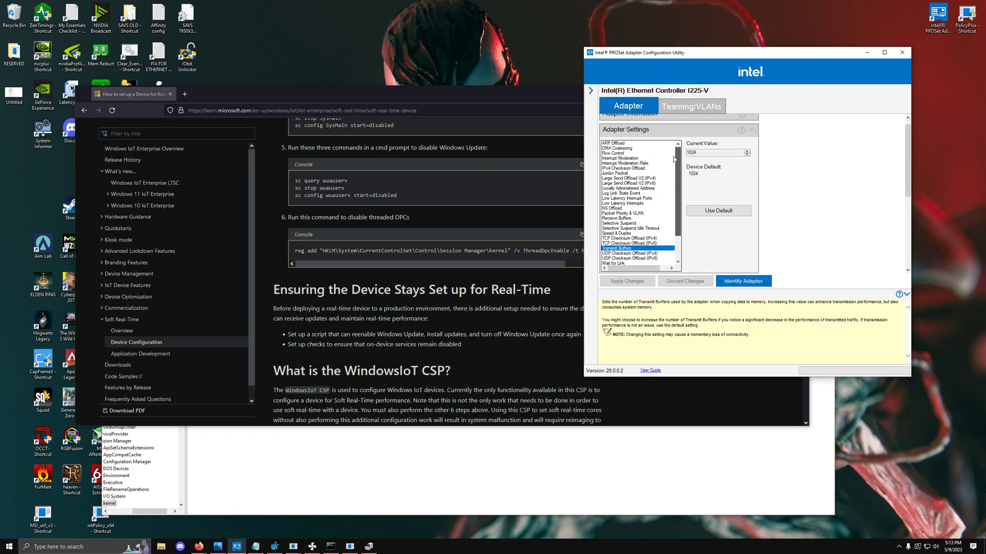
{"action": "left_click", "coordinate": [624, 149]}
{"action": "left_click", "coordinate": [622, 154]}
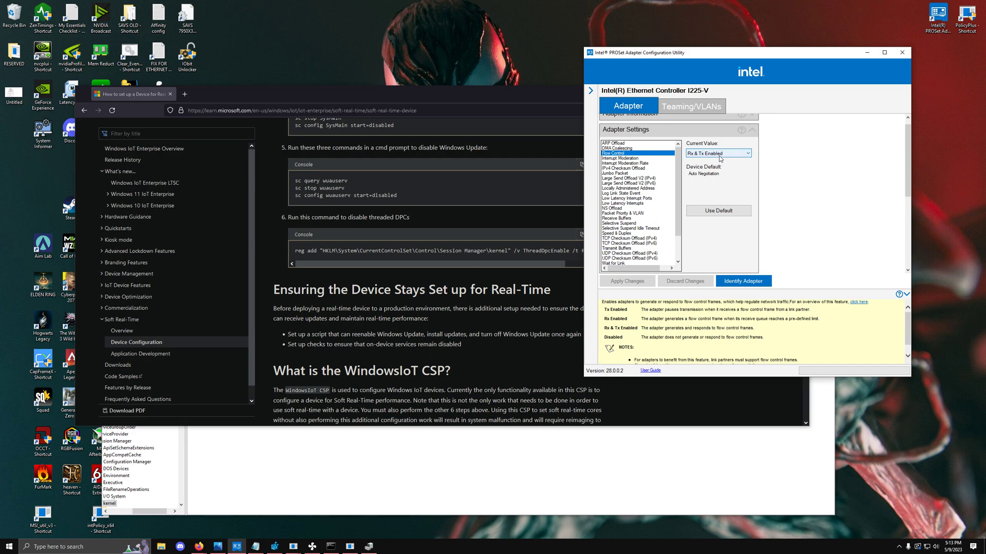
{"action": "left_click_drag", "start_coordinate": [684, 303], "coordinate": [707, 302]}
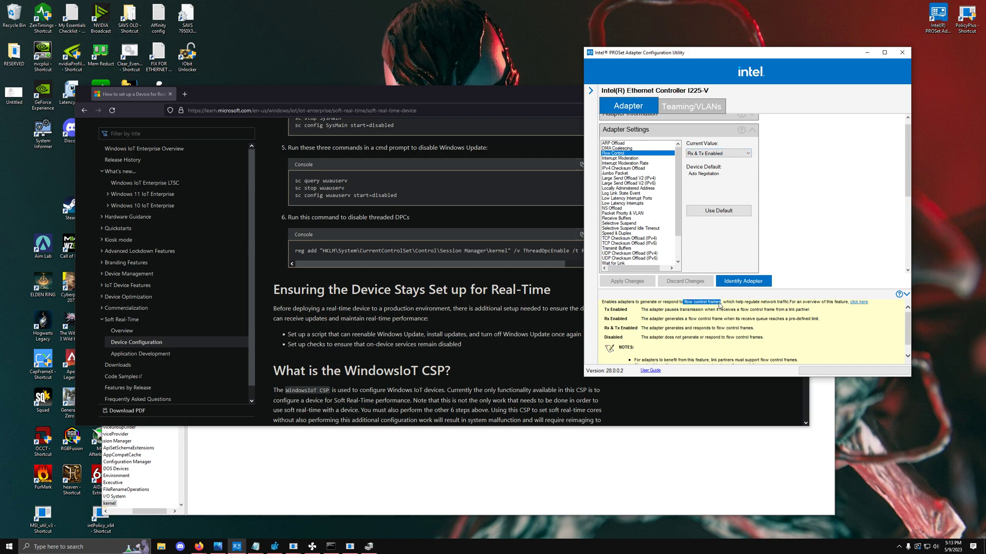
{"action": "left_click", "coordinate": [720, 302]}
Step: Verify Interrupt Moderation Rate is Off and Interrupt Moderation and Jumbo Packet are Disabled
{"action": "left_click", "coordinate": [621, 159]}
{"action": "left_click", "coordinate": [637, 163]}
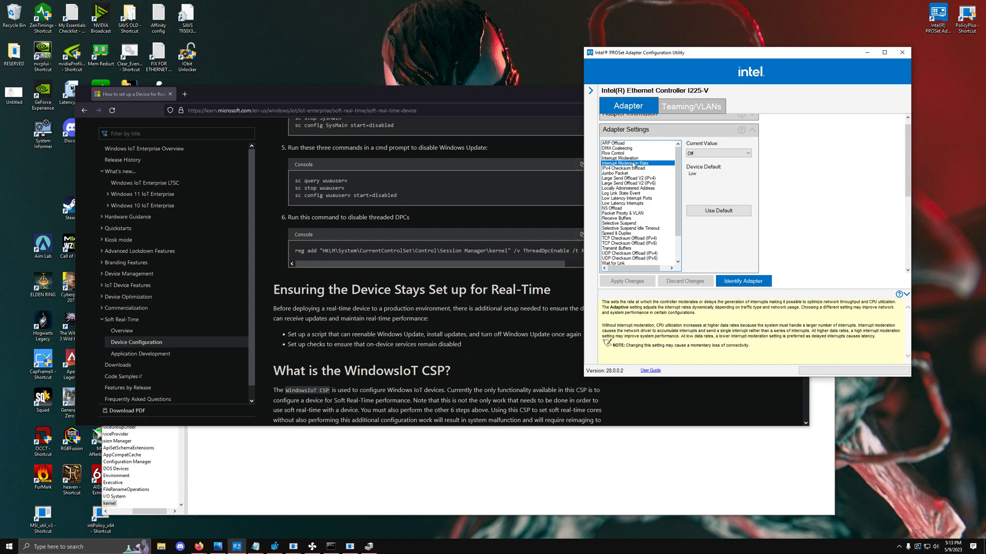
{"action": "left_click", "coordinate": [621, 159]}
{"action": "left_click", "coordinate": [634, 163]}
{"action": "left_click", "coordinate": [622, 159]}
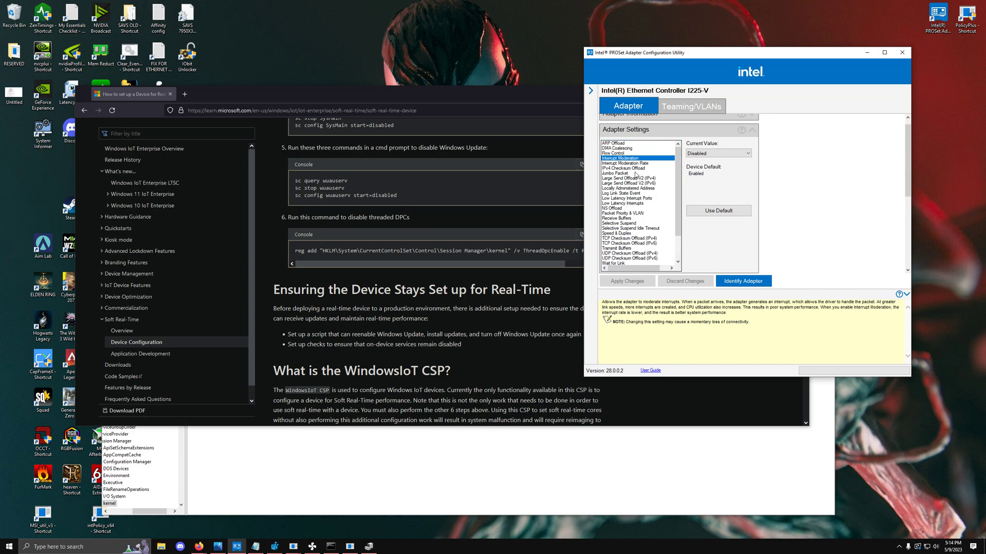
{"action": "left_click", "coordinate": [635, 173]}
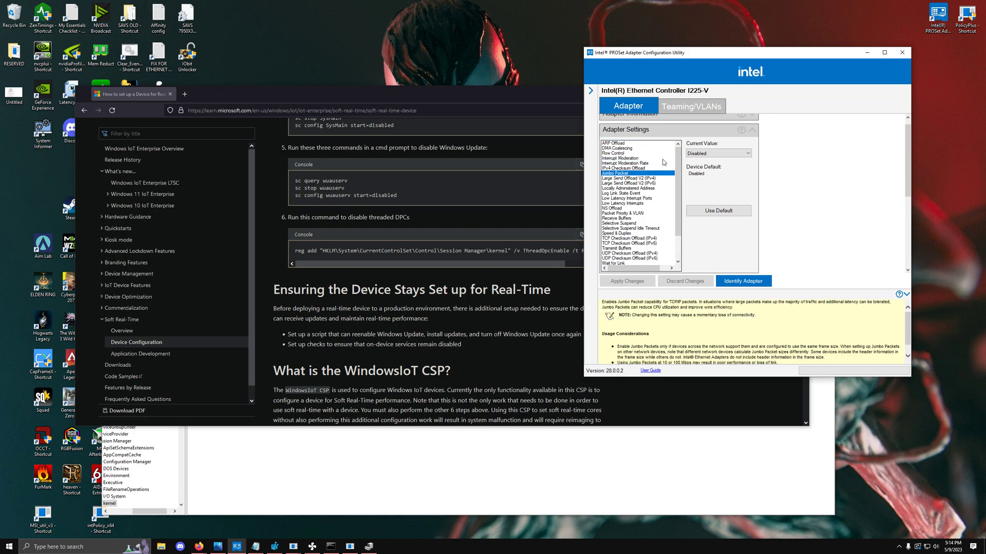
Step: View Large Send Offload V2 (IPv4), left Enabled, and read its help text on the offload benefit
{"action": "left_click", "coordinate": [631, 179]}
{"action": "left_click", "coordinate": [636, 238]}
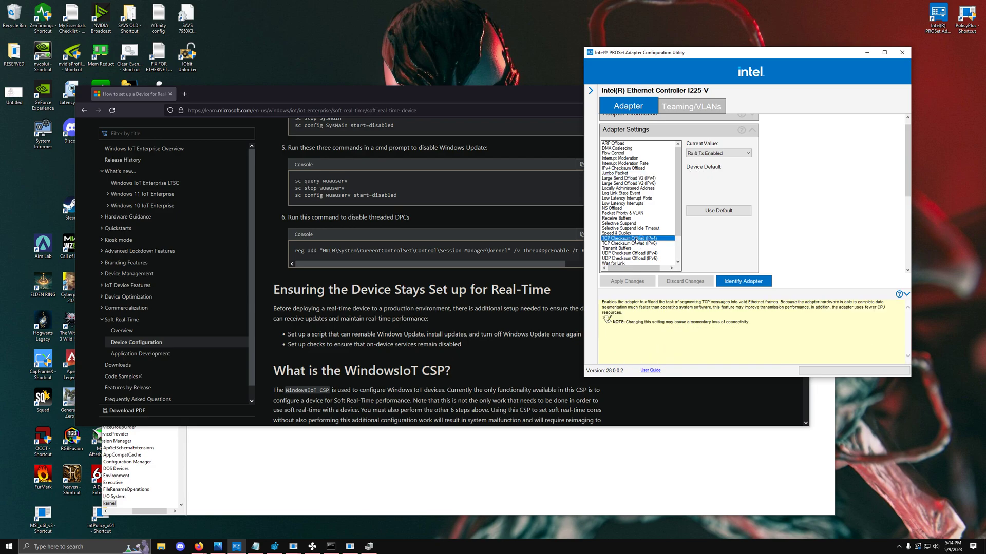
{"action": "left_click", "coordinate": [631, 178]}
{"action": "scroll", "coordinate": [637, 239], "scroll_direction": "down", "scroll_amount": 1}
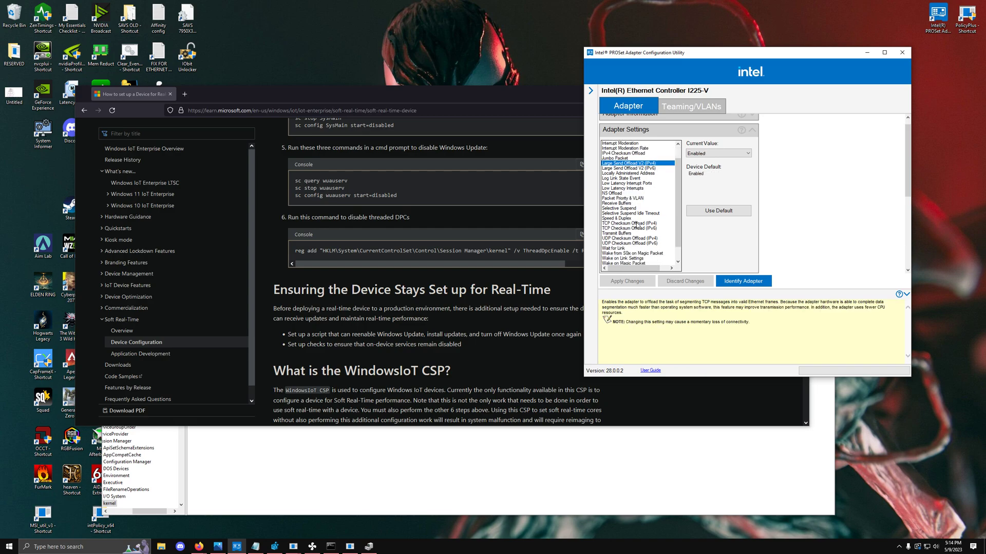
{"action": "scroll", "coordinate": [639, 210], "scroll_direction": "up", "scroll_amount": 1}
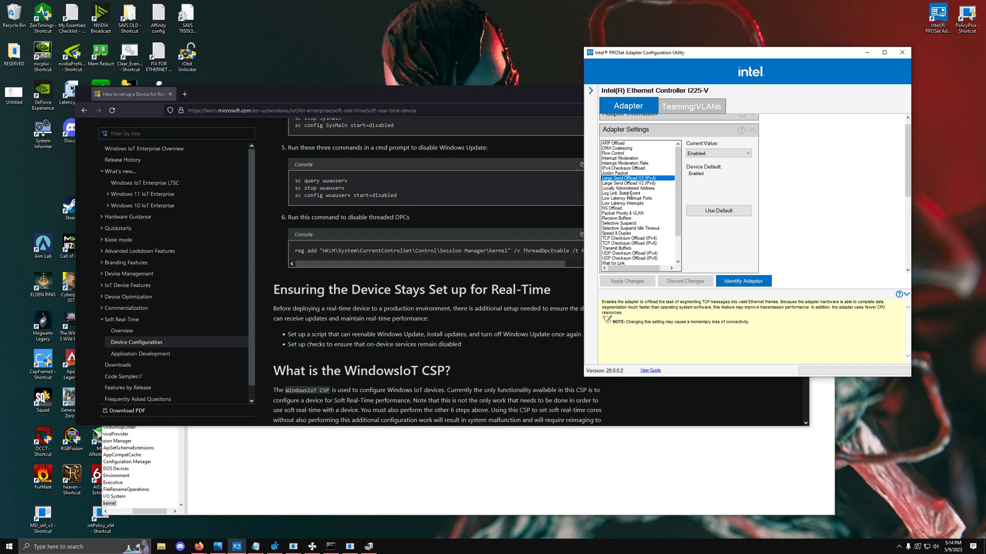
{"action": "left_click", "coordinate": [781, 302]}
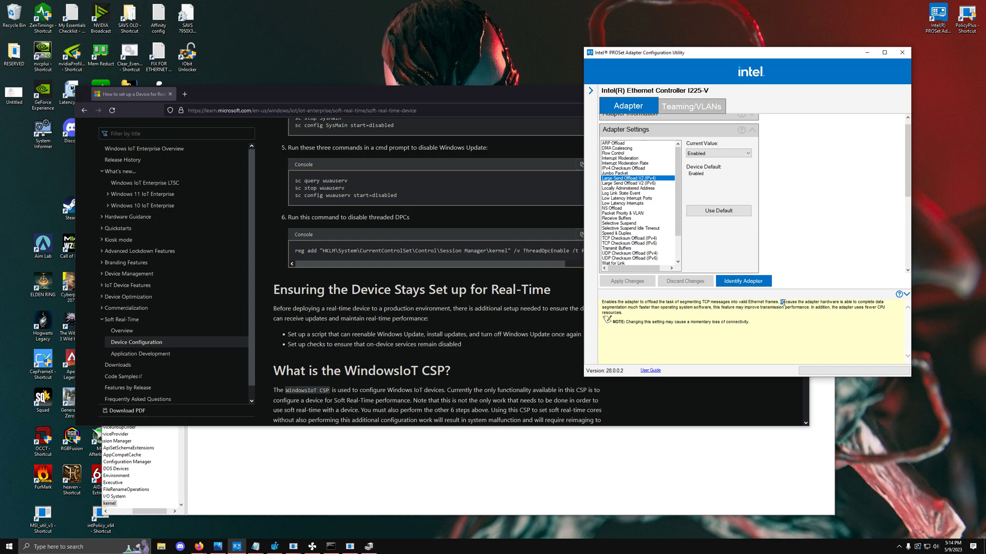
{"action": "left_click_drag", "start_coordinate": [783, 303], "coordinate": [713, 308]}
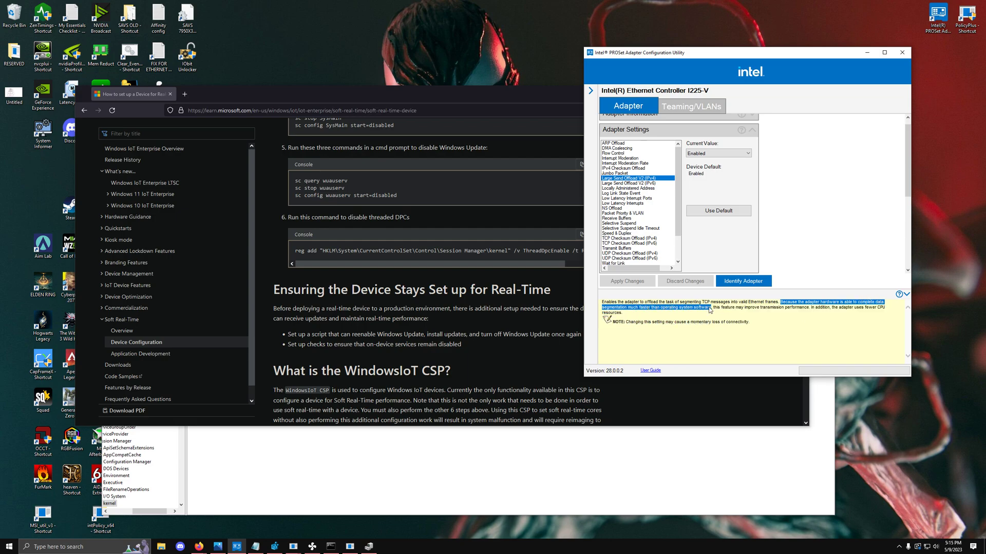
{"action": "left_click", "coordinate": [717, 313]}
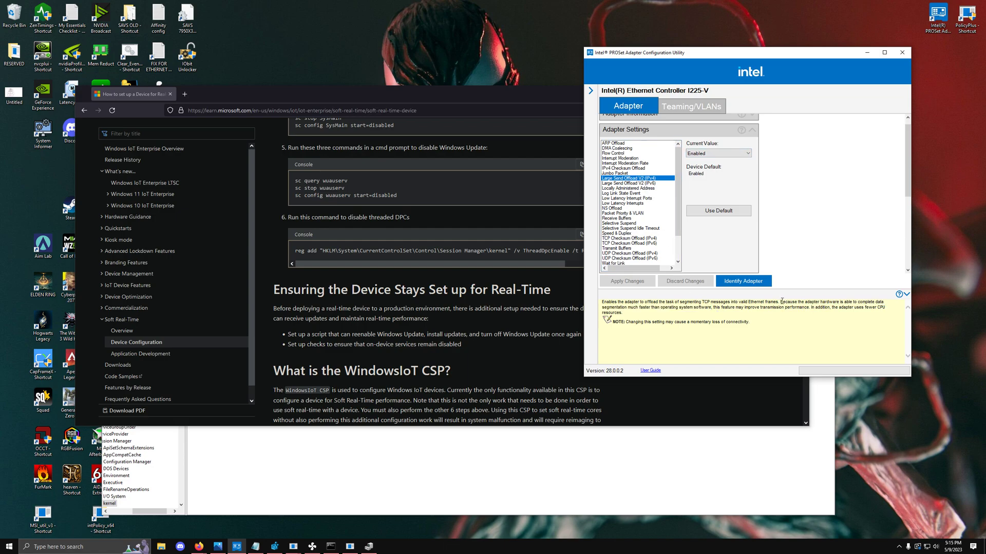
Step: Review the Log Link State Event, Low Latency Interrupts and Packet Priority & VLAN settings
{"action": "left_click", "coordinate": [632, 193]}
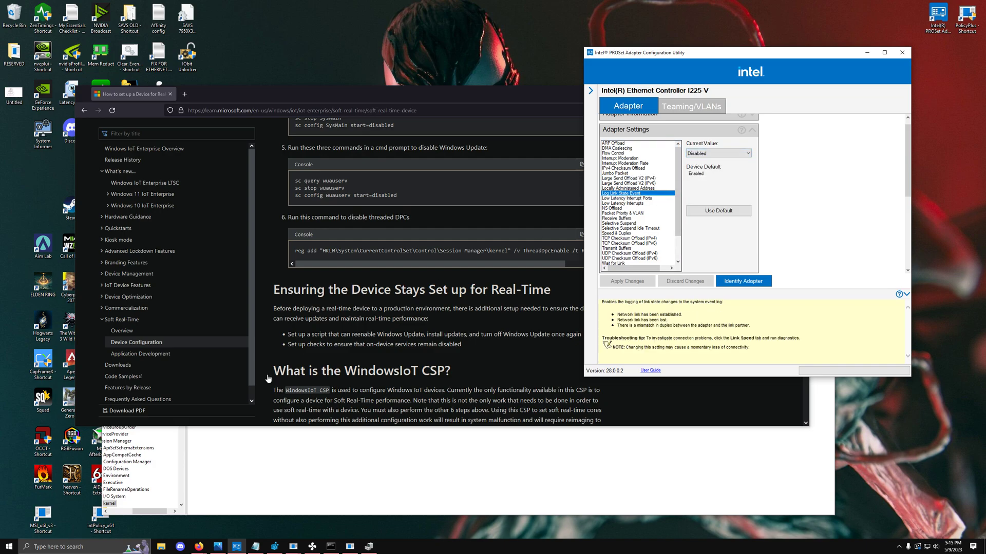
{"action": "key", "text": "super"}
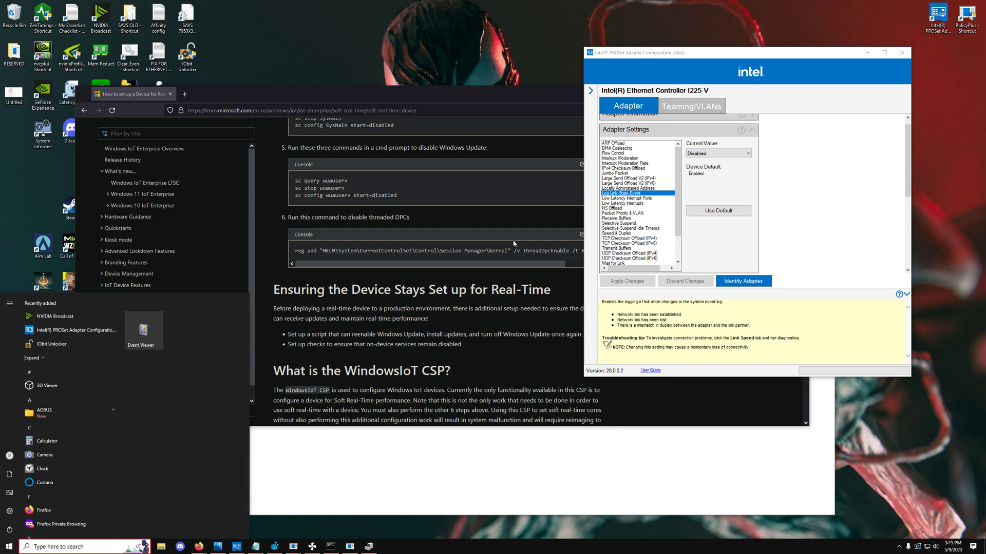
{"action": "left_click", "coordinate": [626, 204]}
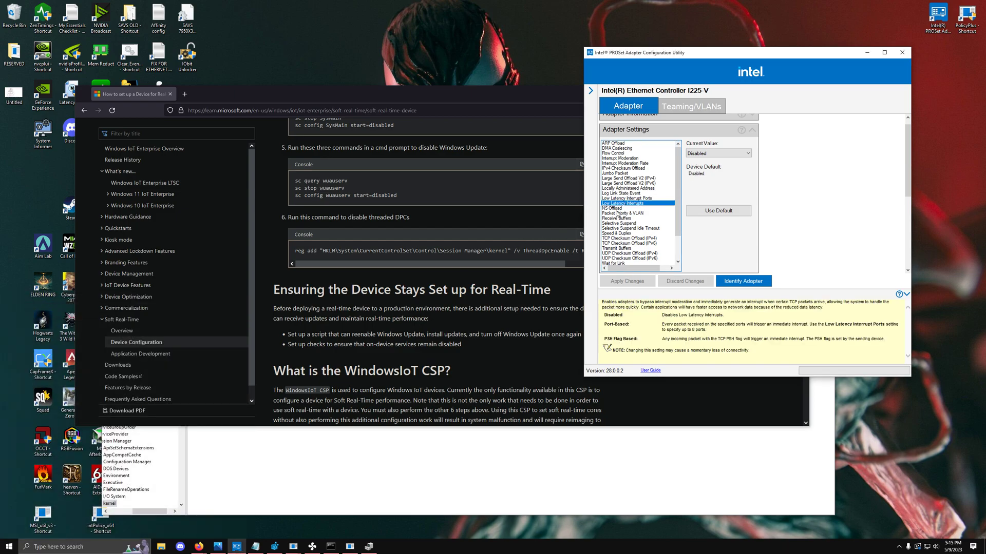
{"action": "left_click", "coordinate": [617, 214]}
{"action": "scroll", "coordinate": [676, 204], "scroll_direction": "down", "scroll_amount": 2}
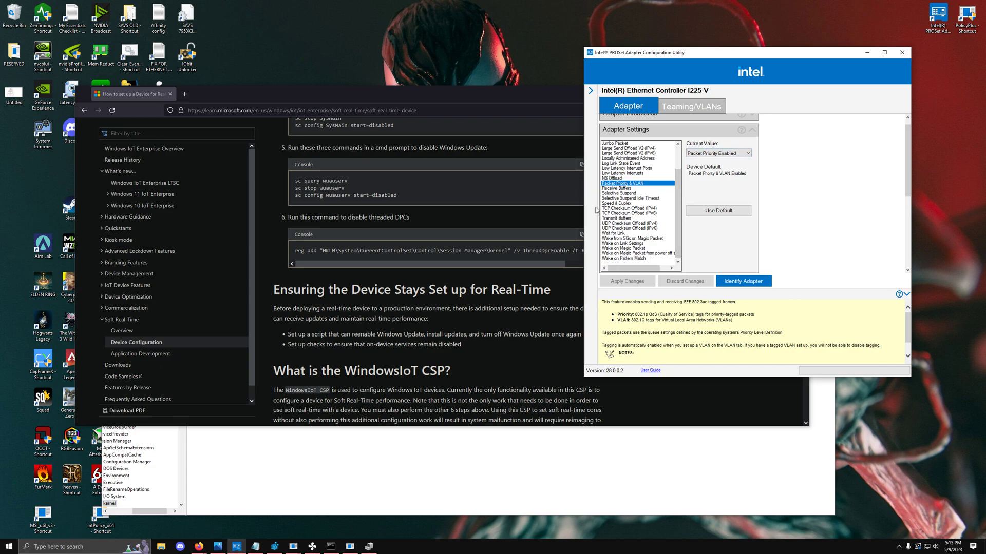
Step: Check Selective Suspend, Speed & Duplex at 2.5 Gbps Full Duplex, and Wake on Link Settings at Forced
{"action": "left_click", "coordinate": [622, 193]}
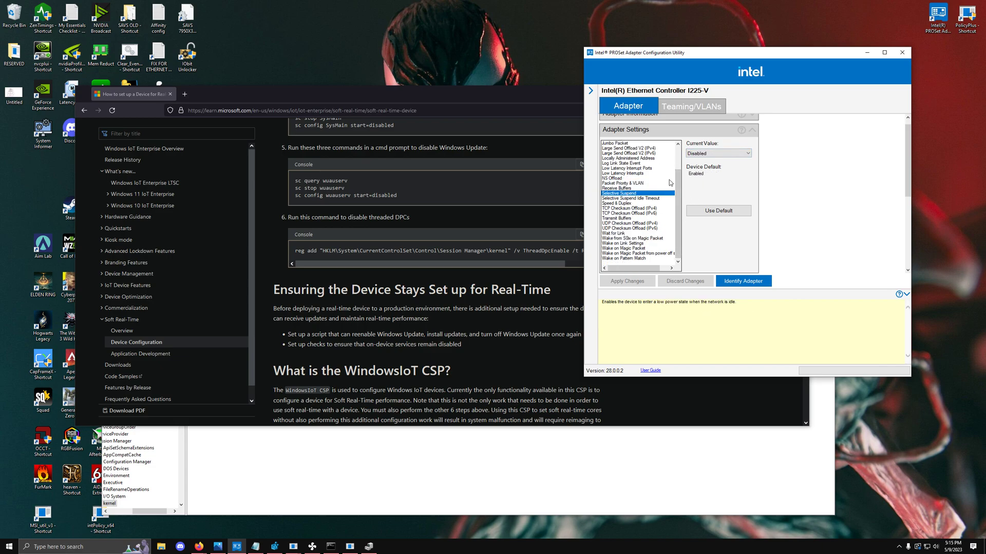
{"action": "left_click", "coordinate": [631, 204]}
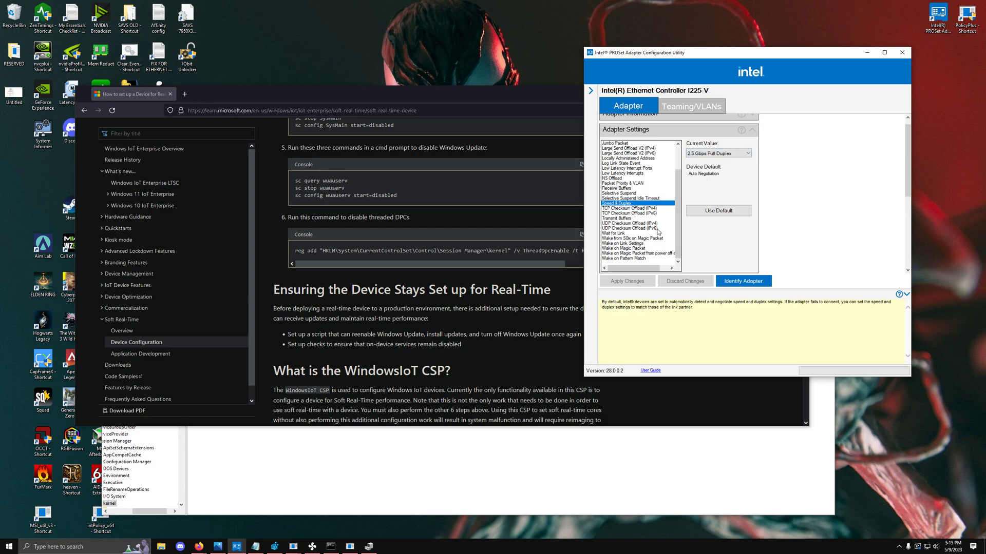
{"action": "left_click", "coordinate": [633, 238]}
{"action": "left_click", "coordinate": [673, 224]}
{"action": "key", "text": "Down"}
{"action": "key", "text": "Down"}
{"action": "key", "text": "Down"}
{"action": "key", "text": "Down"}
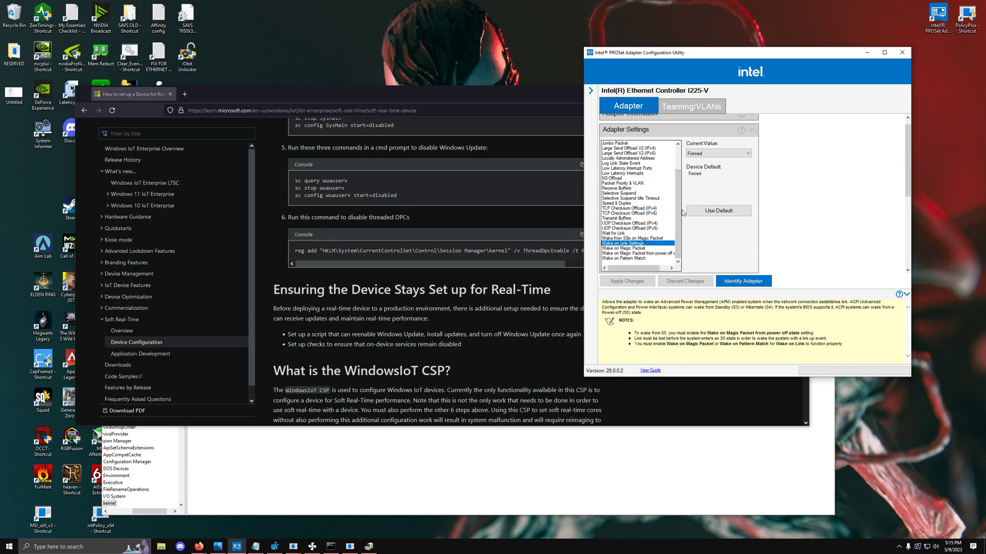
{"action": "left_click_drag", "start_coordinate": [679, 194], "coordinate": [688, 173]}
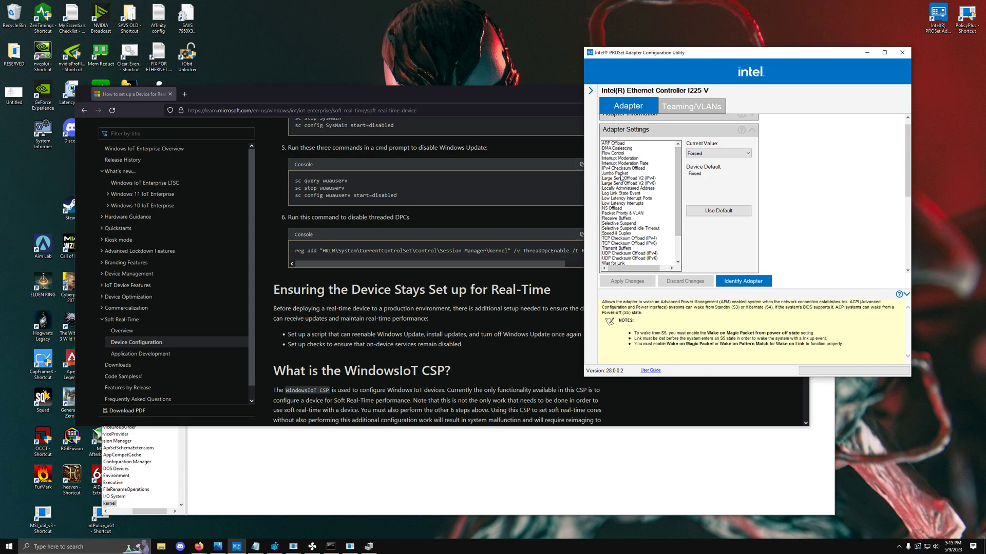